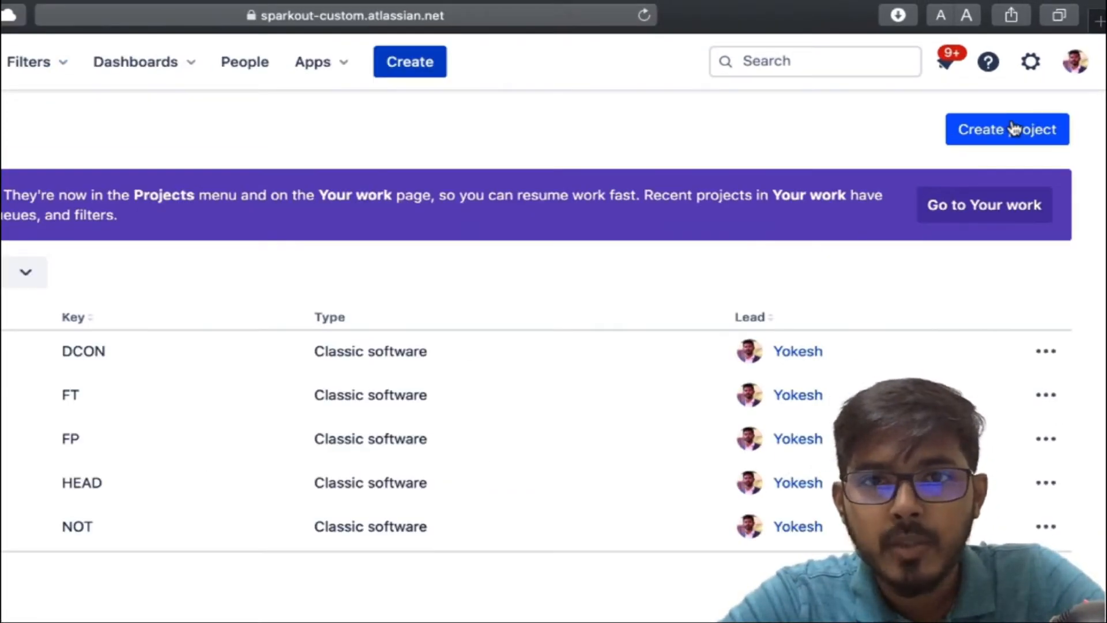
Step: Start a new project of the classic type and name it Test1
click(1013, 128)
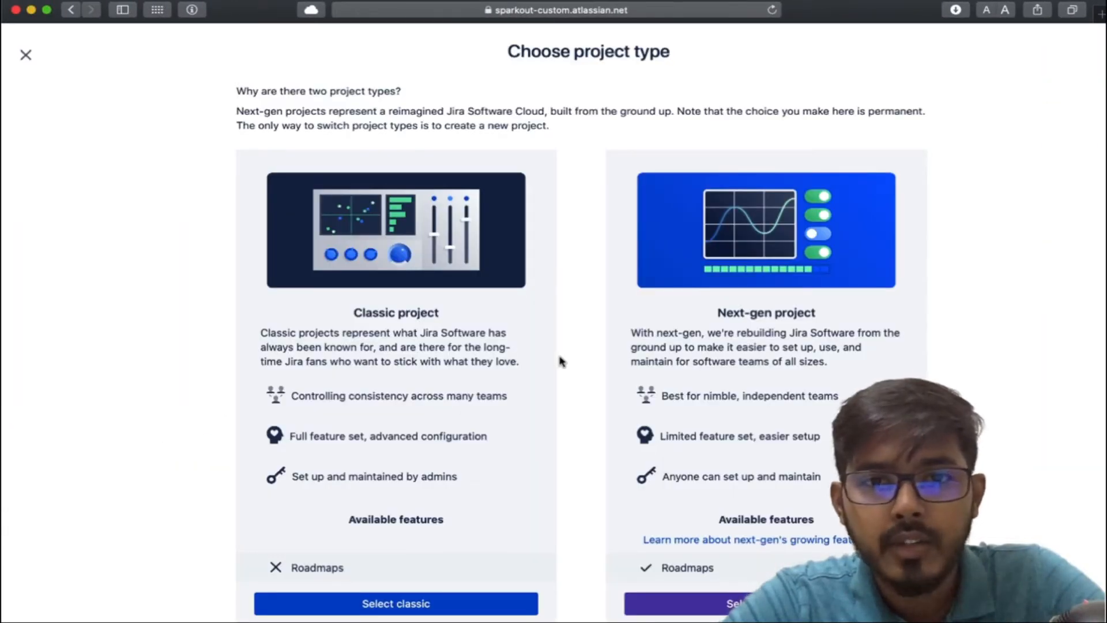
scroll(560, 361, down, 2)
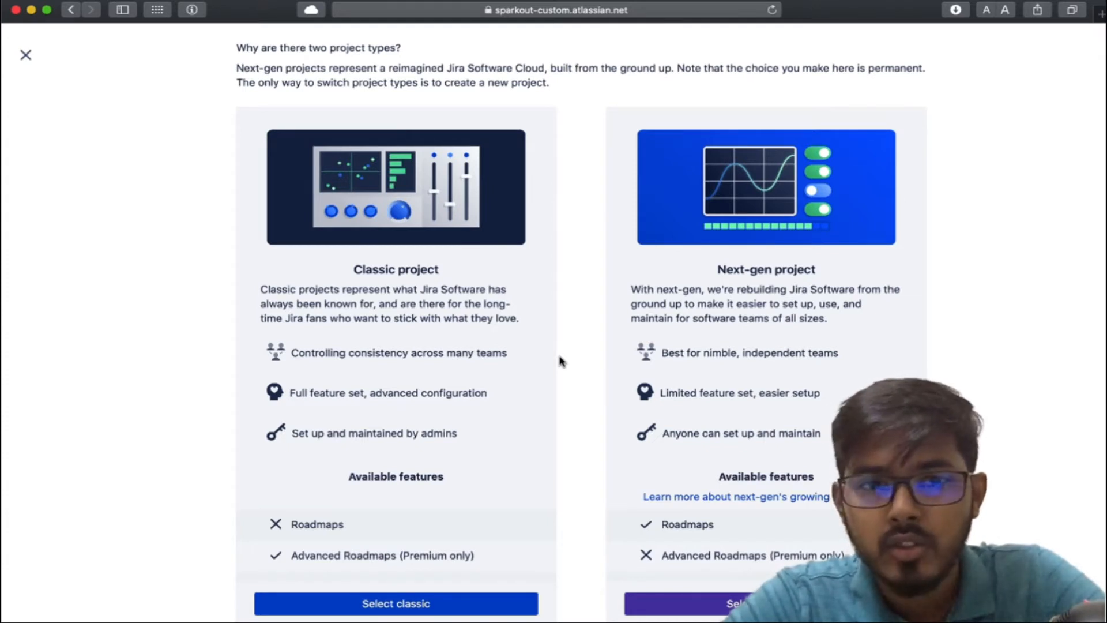
click(427, 604)
text(Test)
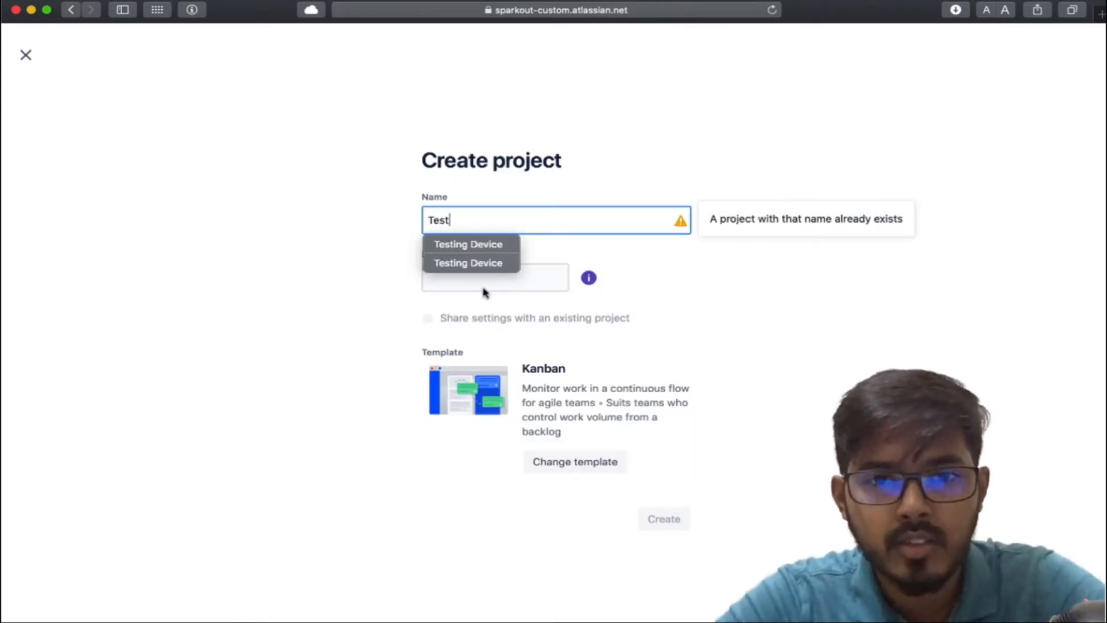
click(519, 278)
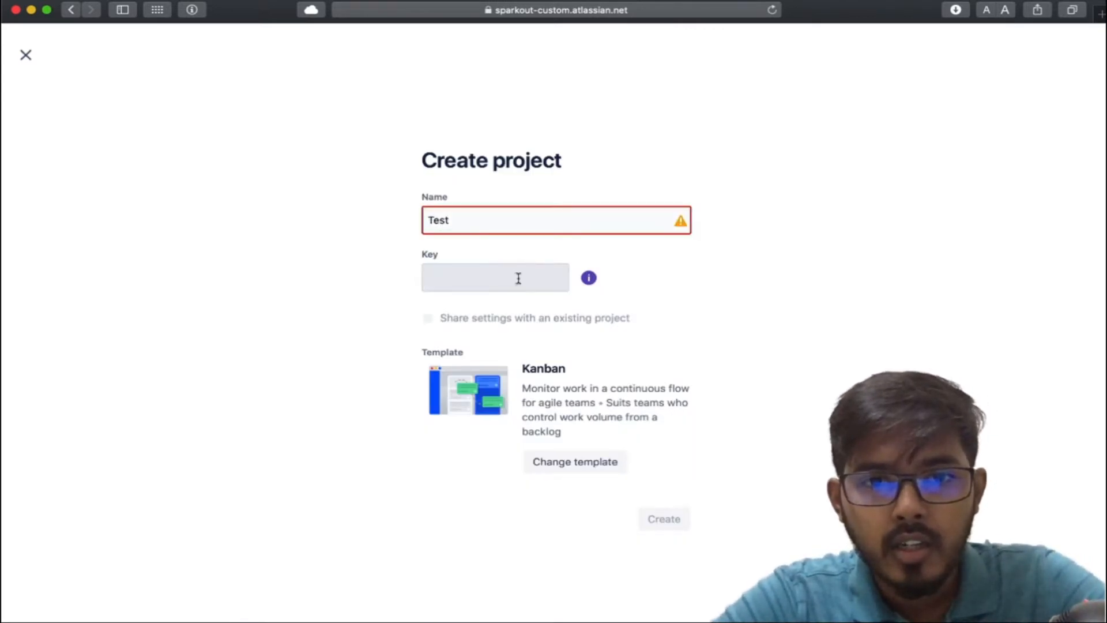
click(518, 278)
click(506, 221)
text(1)
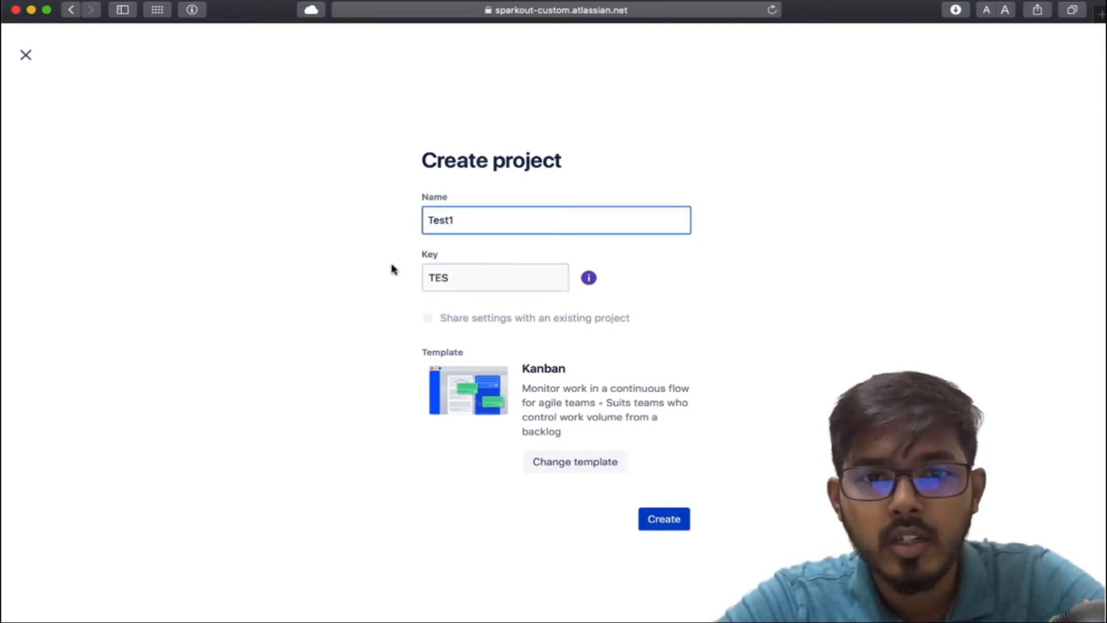
click(392, 270)
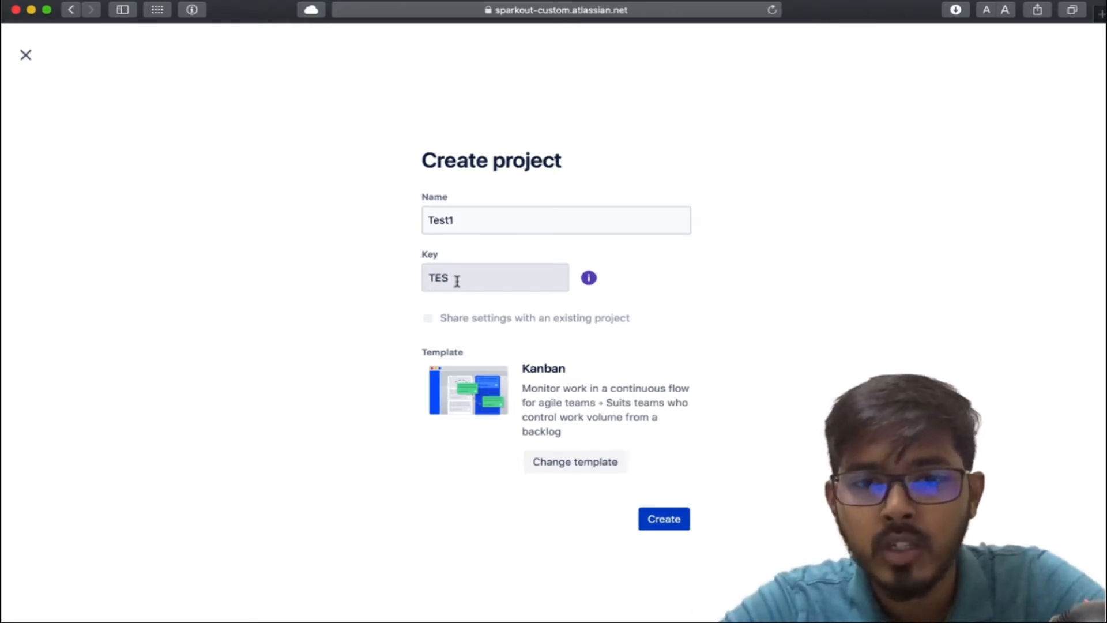
Step: Choose the Kanban template for the Test1 project and create the project
click(584, 470)
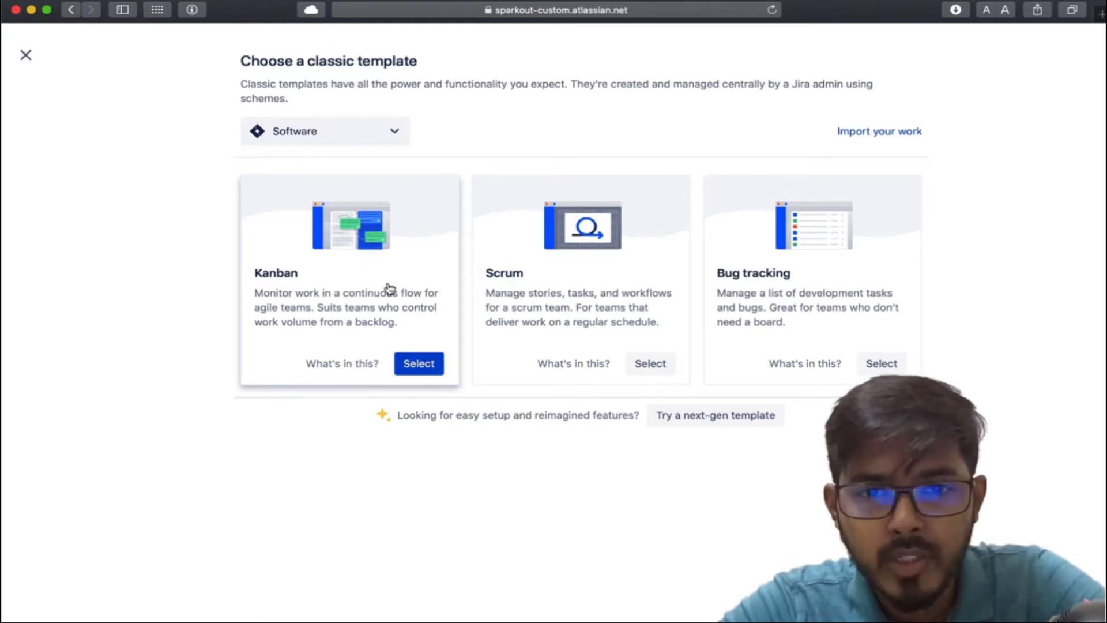
click(432, 367)
click(670, 536)
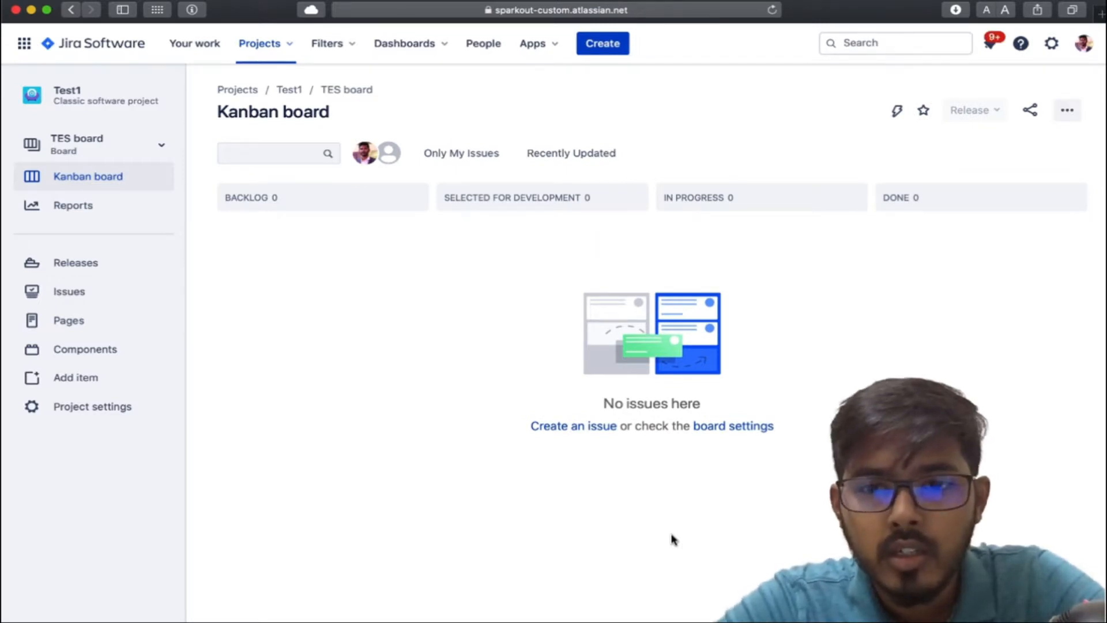
Step: Open the TES board's settings and move the Backlog status from its column into the Kanban backlog
click(1061, 115)
click(1039, 140)
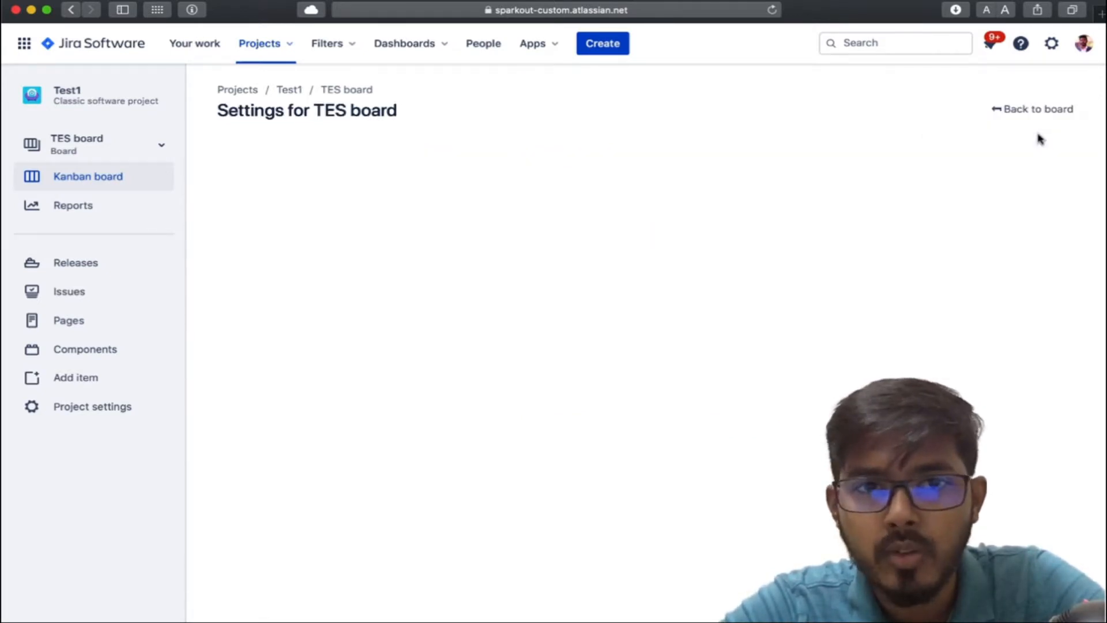
scroll(768, 200, down, 3)
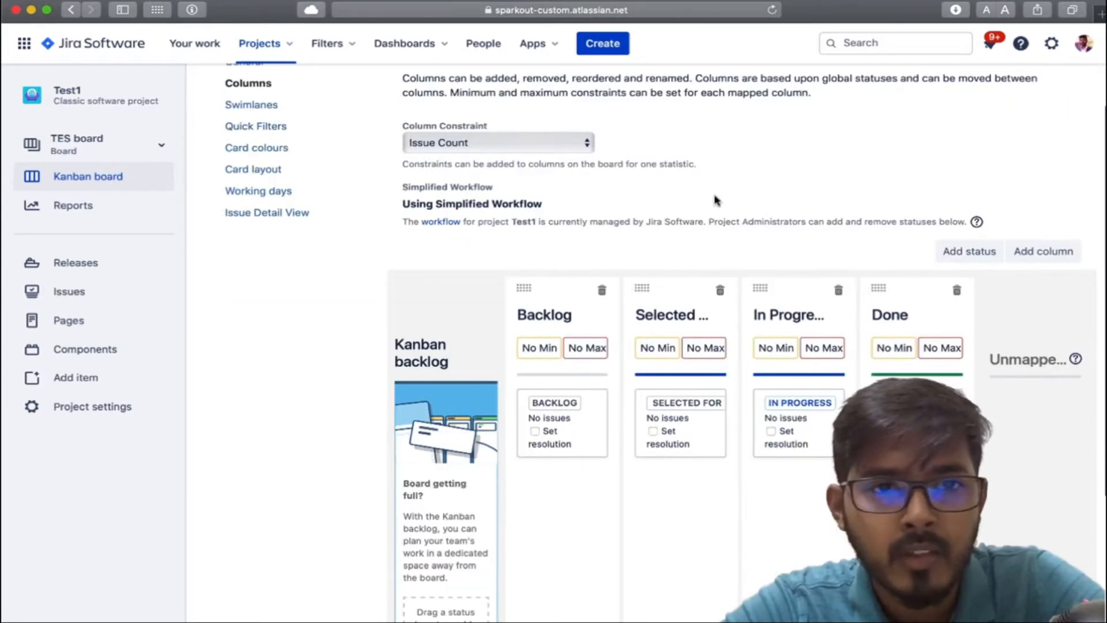
scroll(304, 187, up, 1)
scroll(303, 186, down, 3)
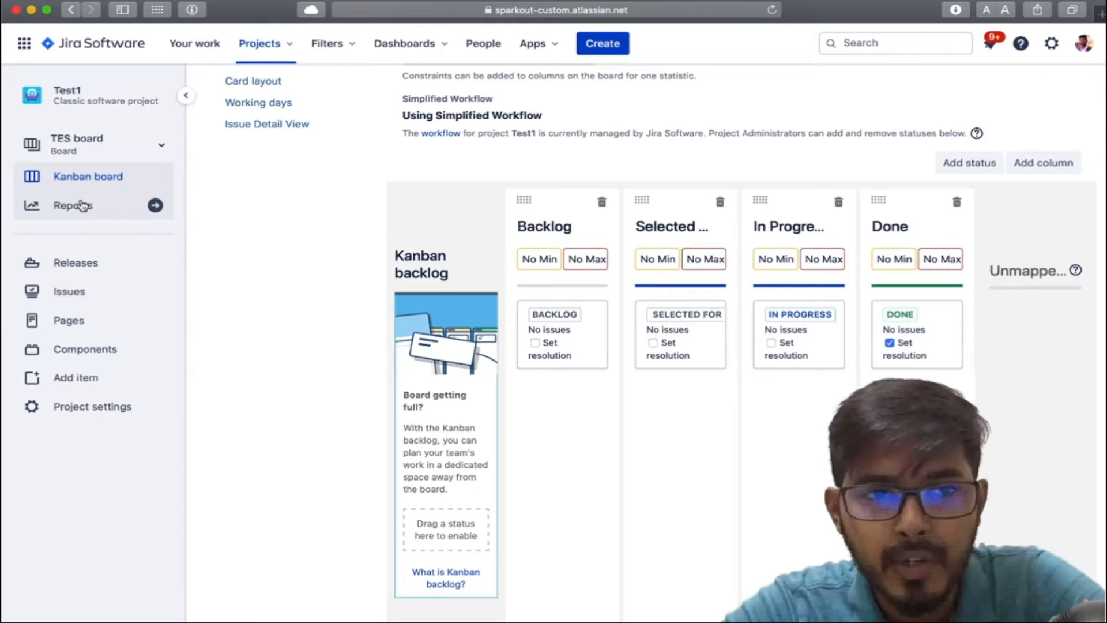
drag(573, 316, 462, 519)
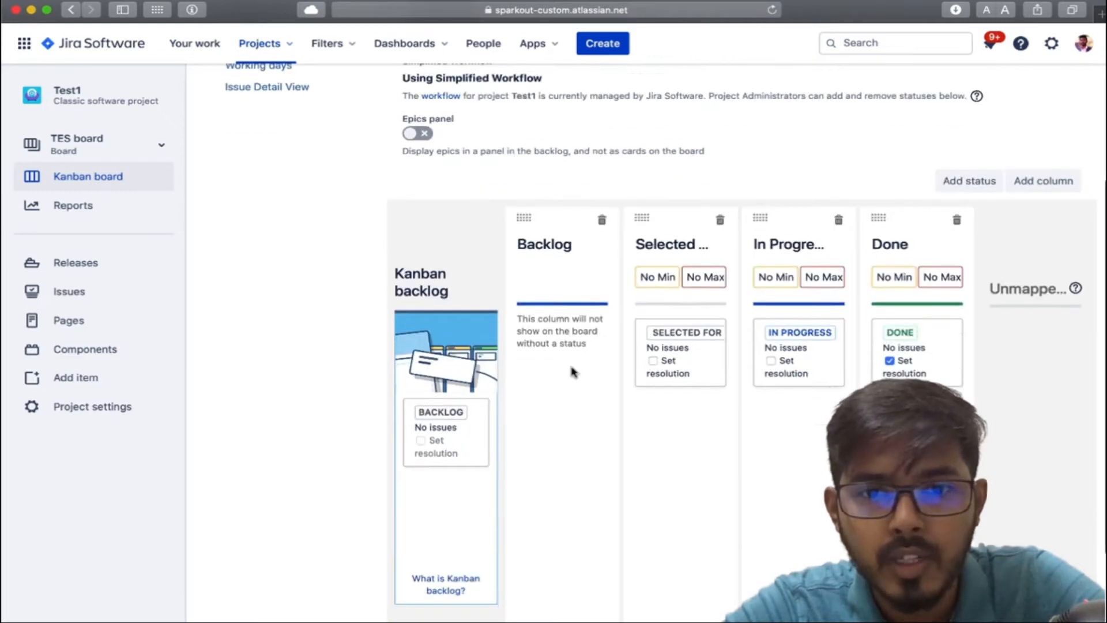
Step: Add a board column named QA Testing
scroll(572, 372, down, 2)
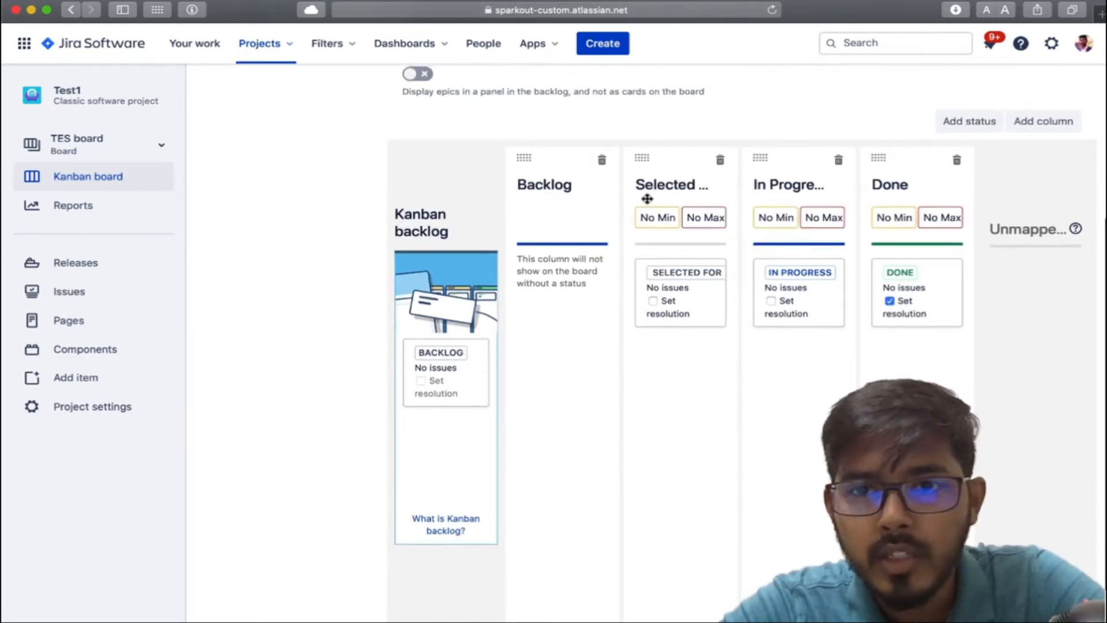
click(1048, 123)
text(QA Testing)
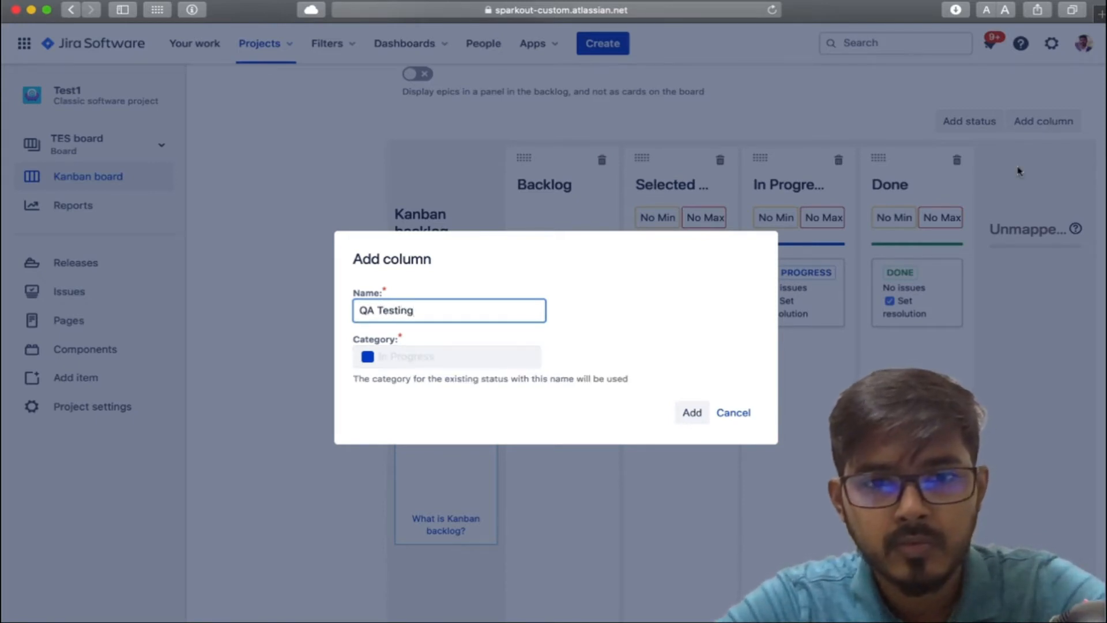
click(694, 413)
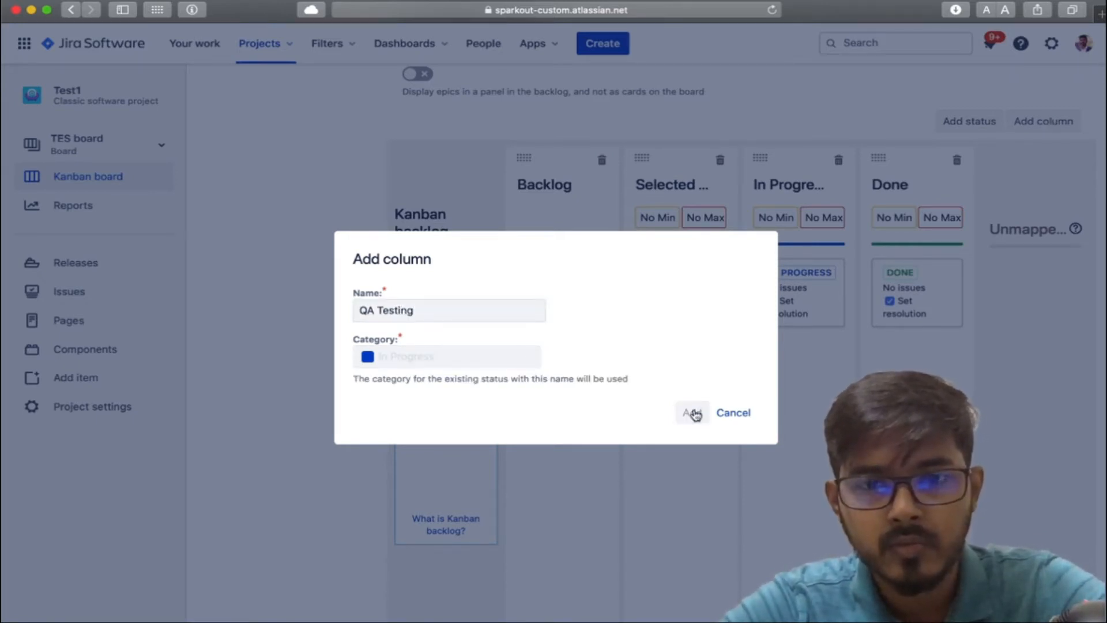
Step: Rename the Done column to Ready To Deploy
scroll(718, 212, down, 2)
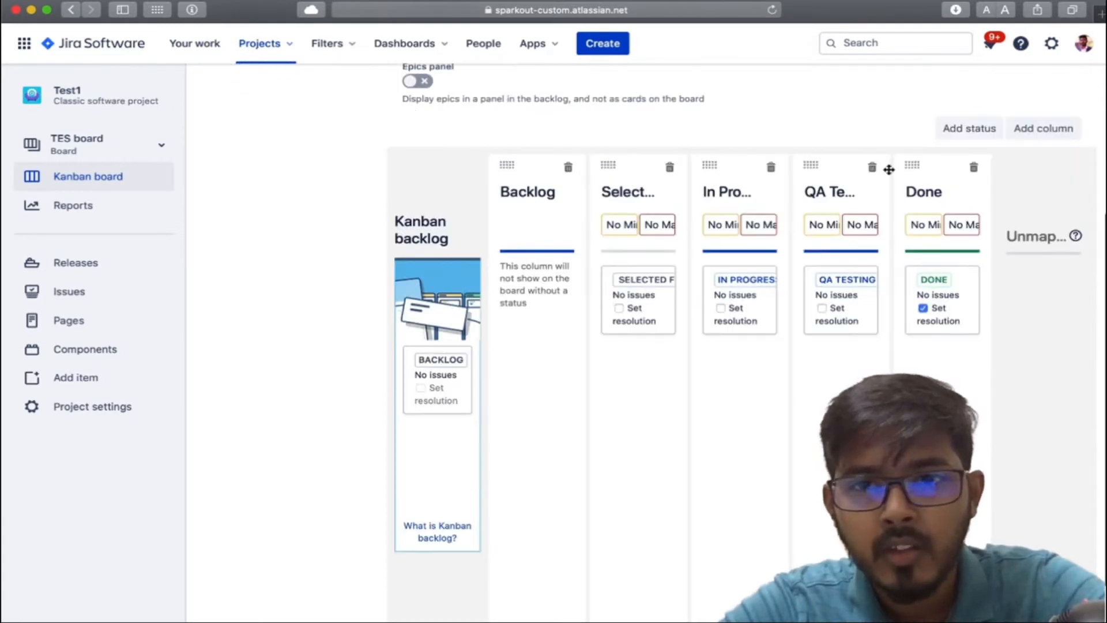
click(978, 196)
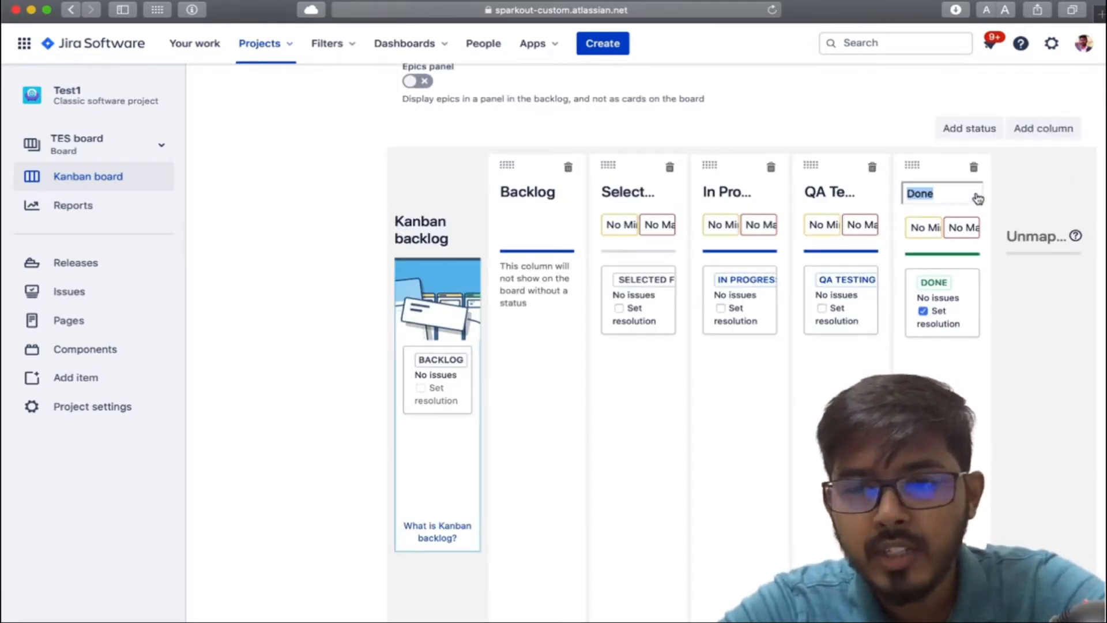
key(BackSpace)
text(Ready )
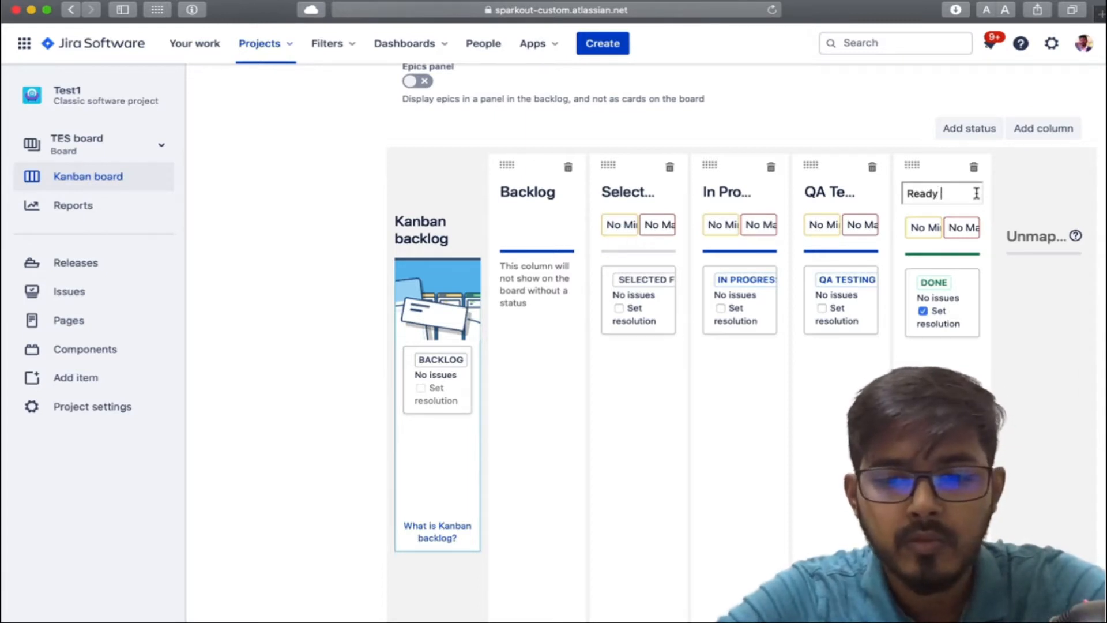
text(To Deploy)
key(Return)
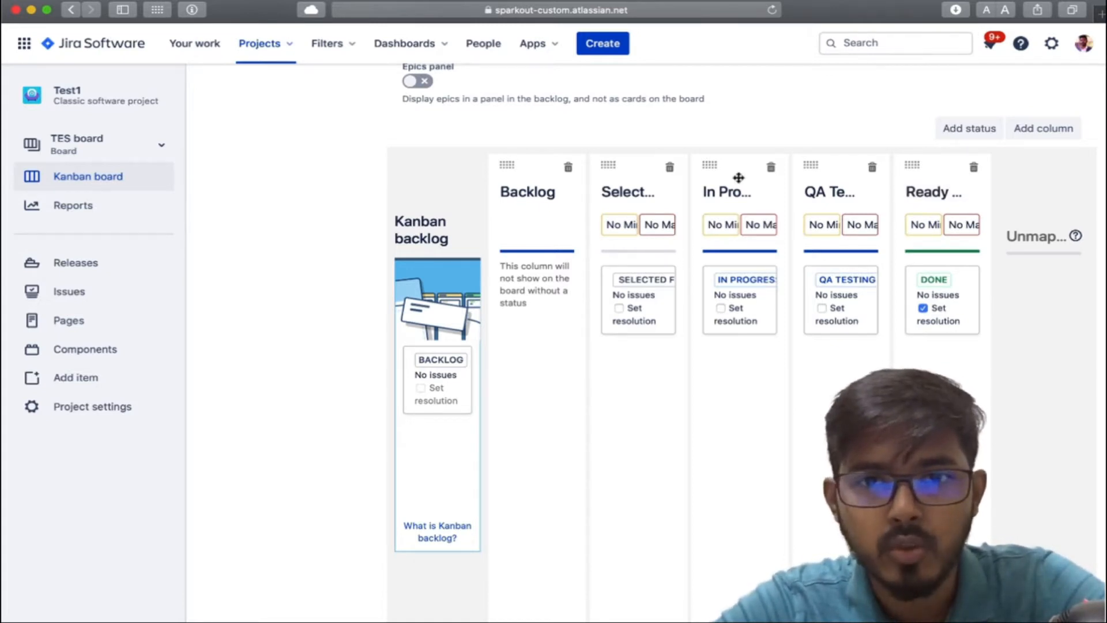
Step: Review the board's General, Card layout, Swimlanes and Quick Filters settings, and return to the Kanban board
scroll(736, 175, up, 5)
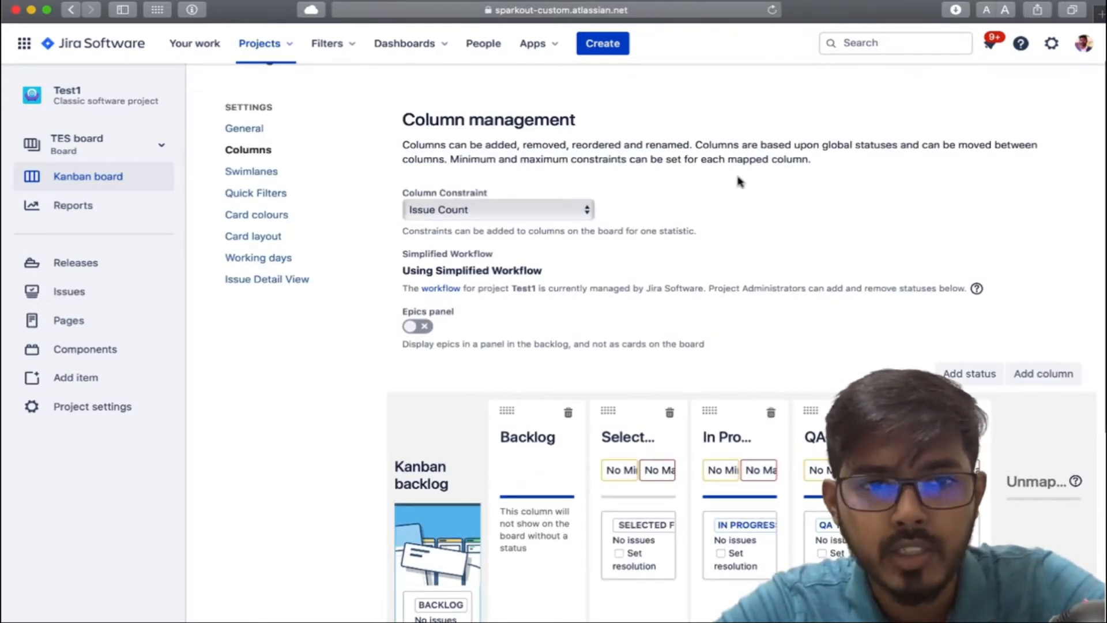
scroll(264, 183, up, 1)
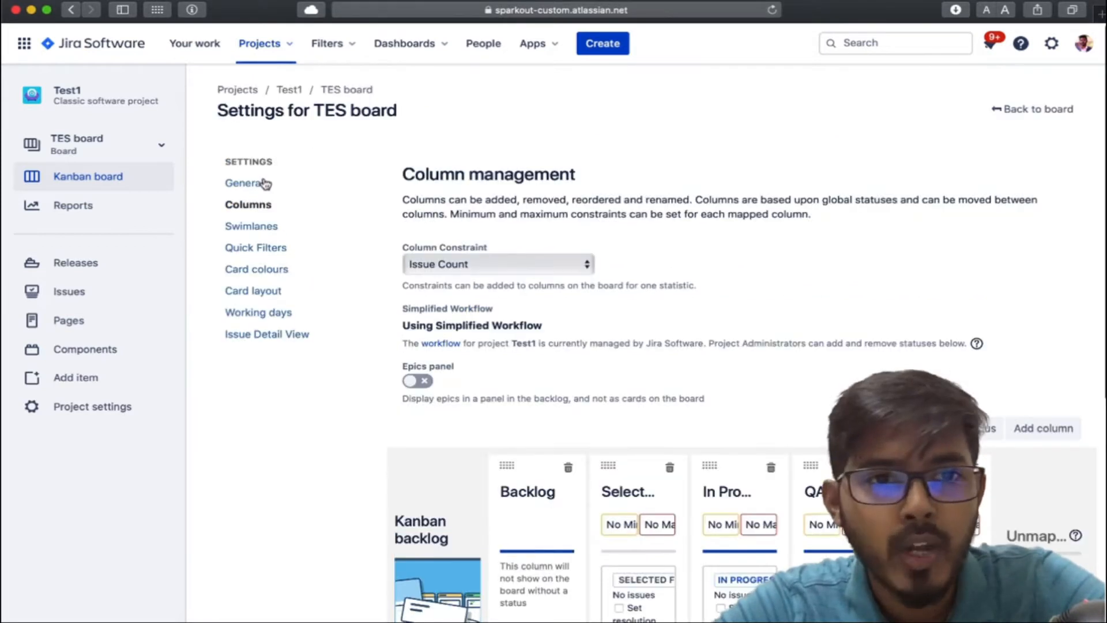
click(260, 185)
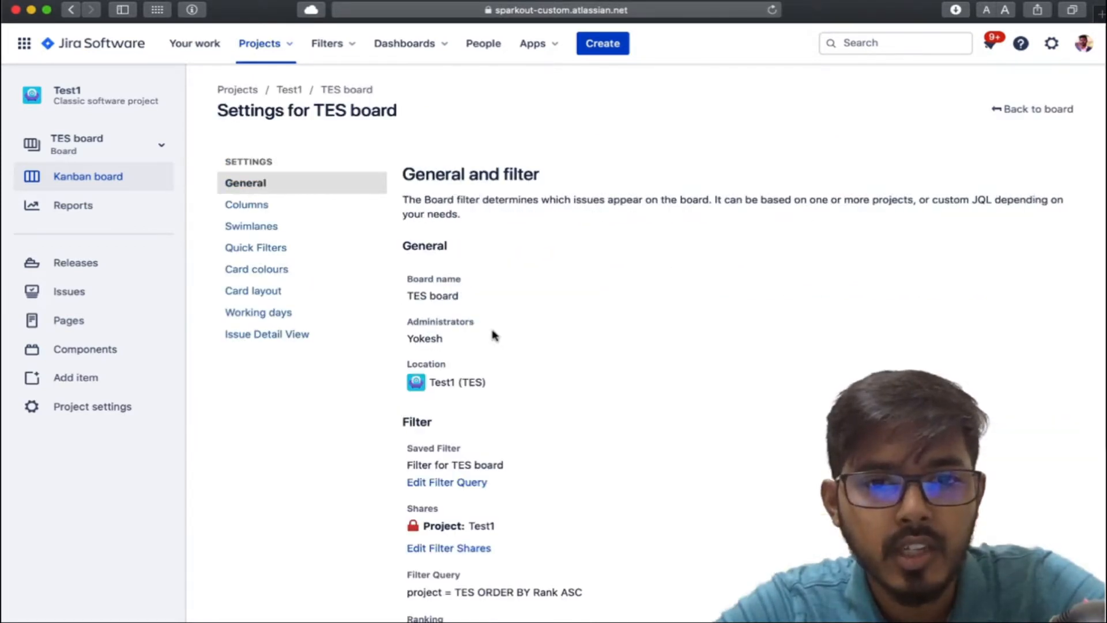
scroll(490, 333, down, 5)
scroll(306, 222, up, 5)
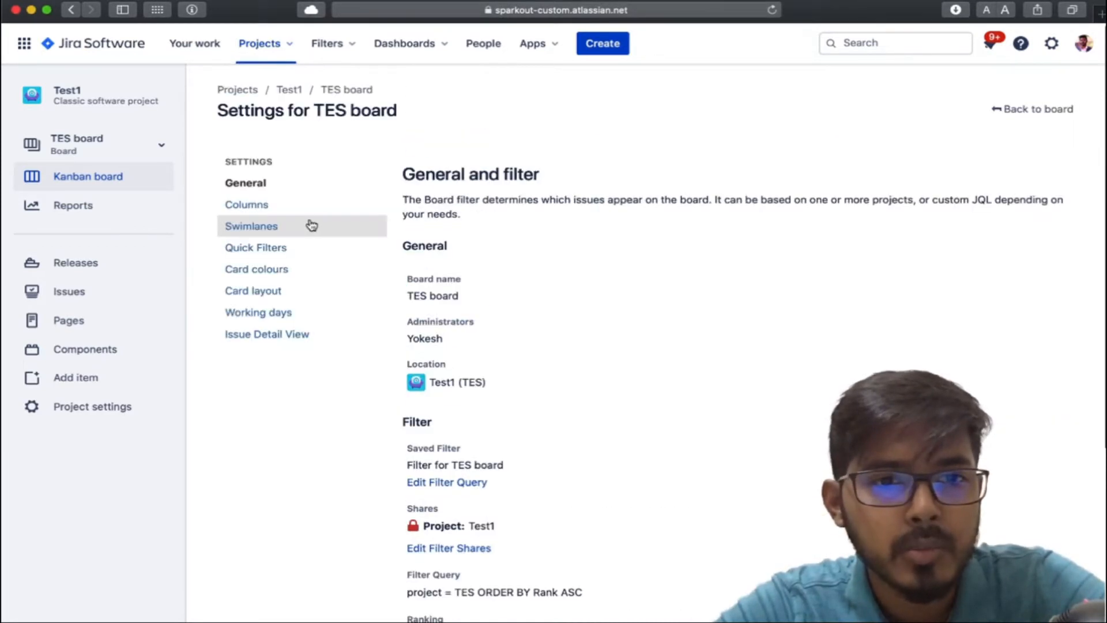
click(271, 292)
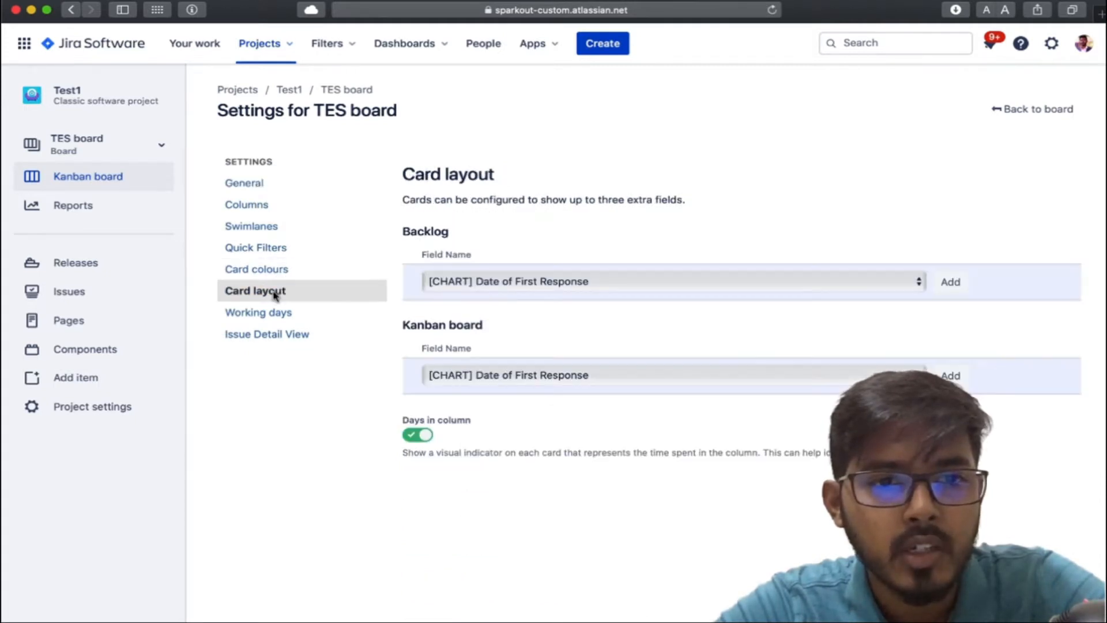
click(273, 228)
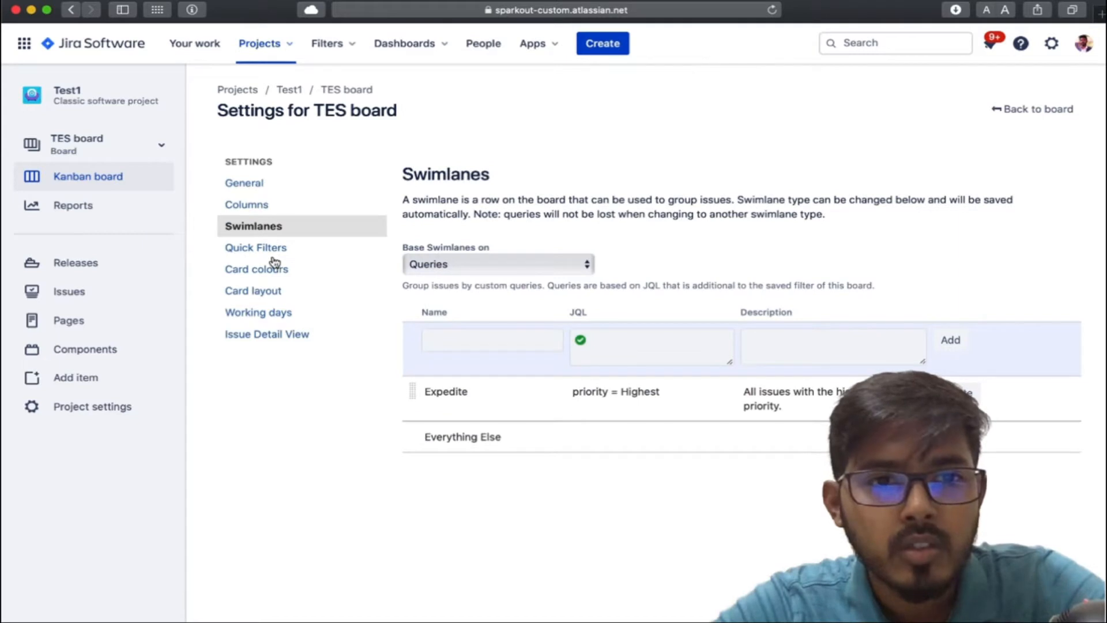
click(277, 248)
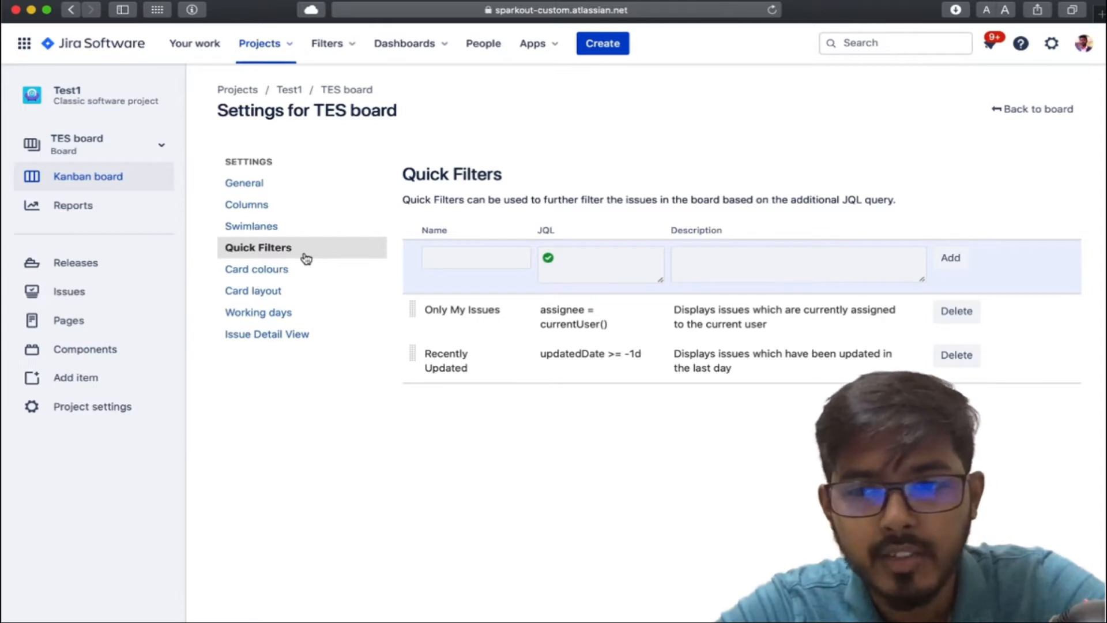
click(1050, 107)
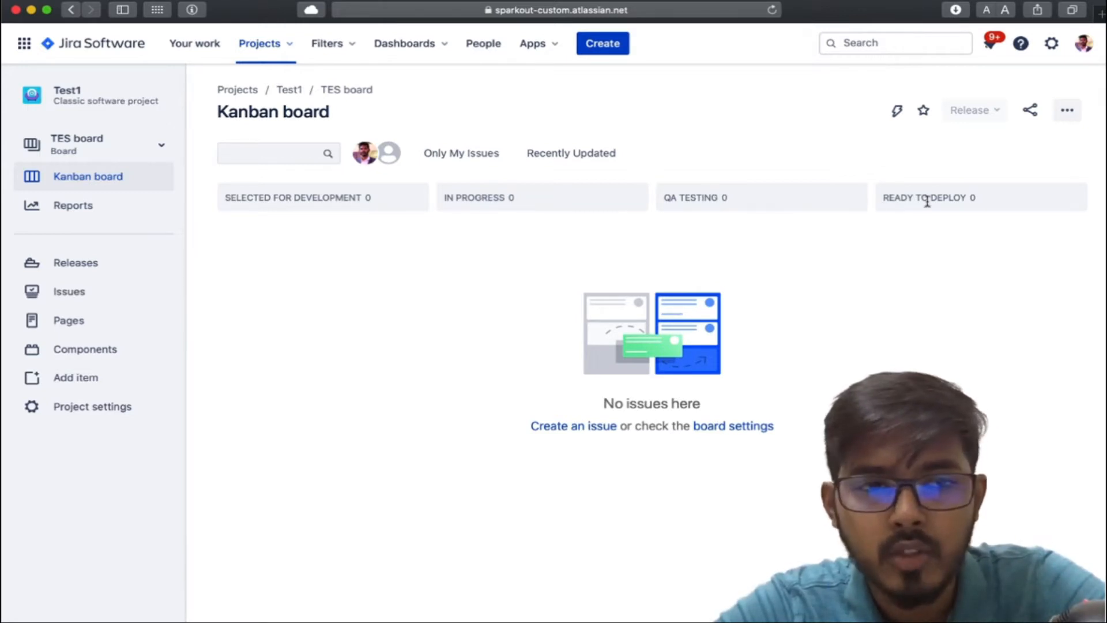
Step: Start a new issue in the Test1 project with Bug as the issue type
click(621, 52)
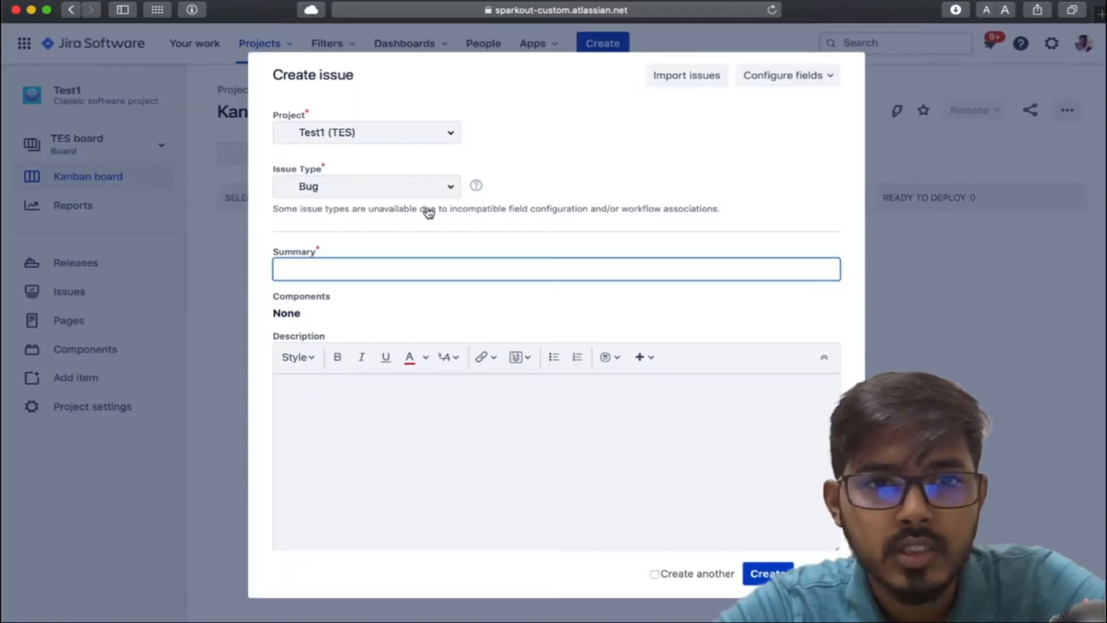
click(444, 184)
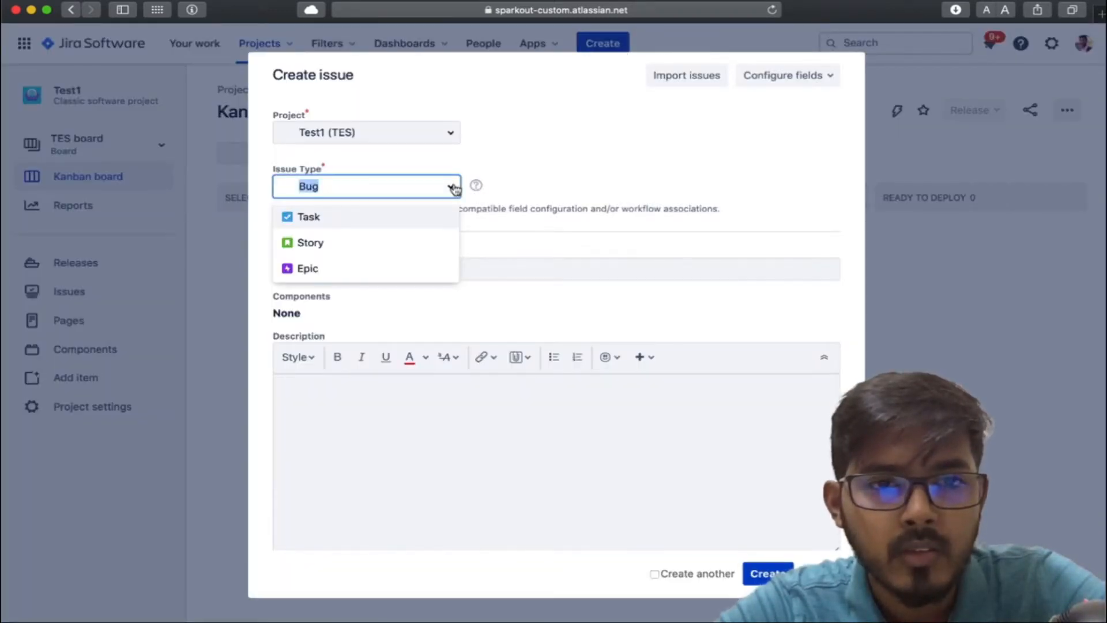
click(517, 154)
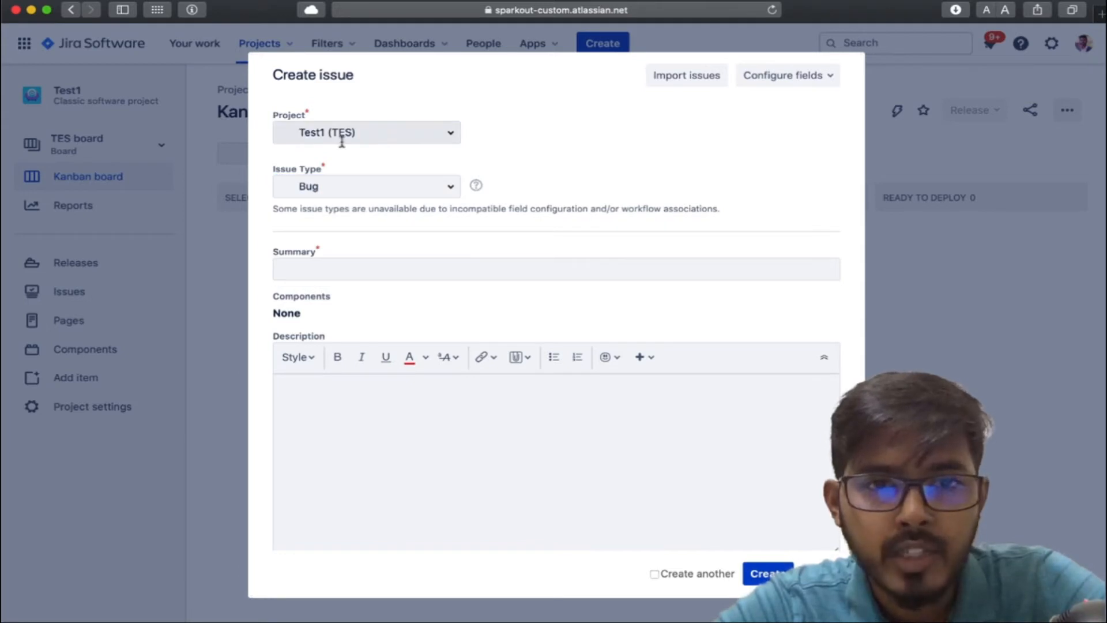
click(448, 187)
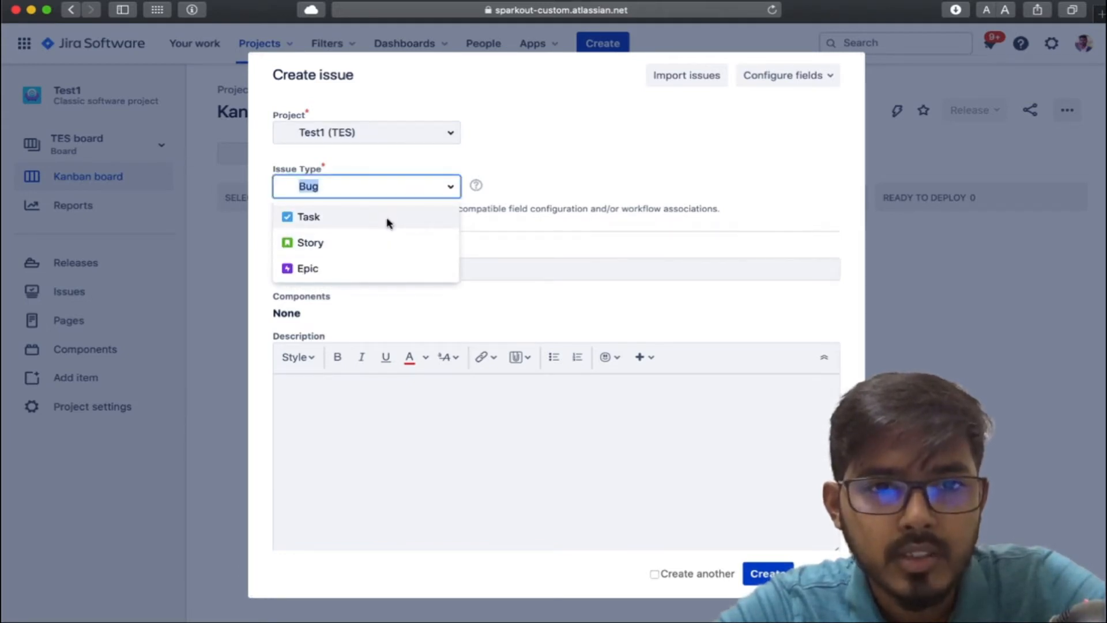
click(388, 223)
click(450, 193)
click(412, 247)
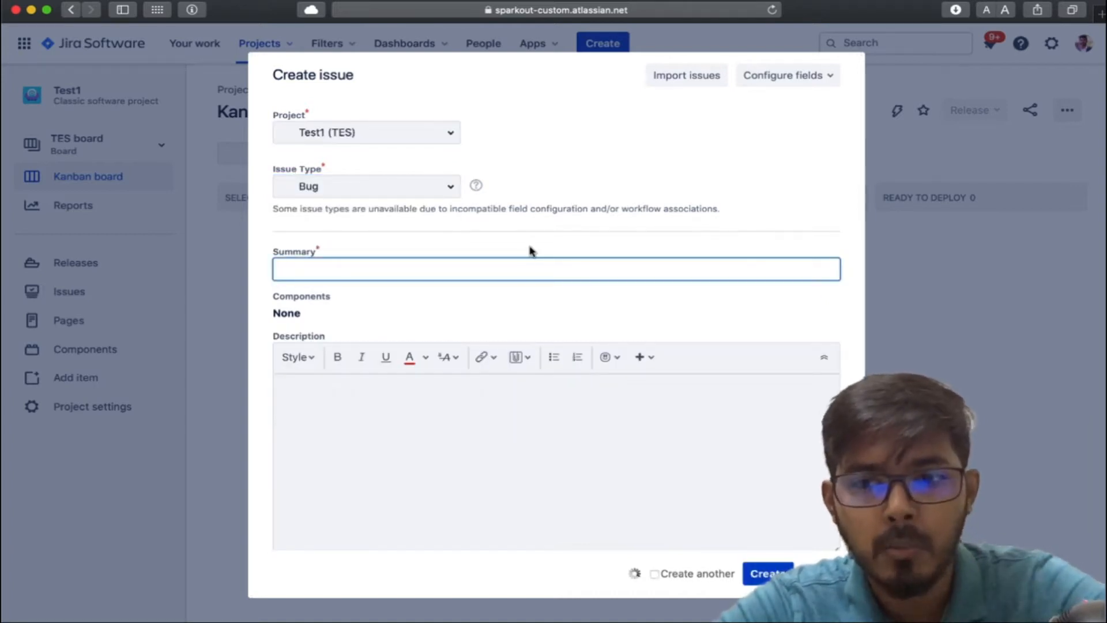
Step: Enter "Issue in Login" as the bug's summary
text(Is)
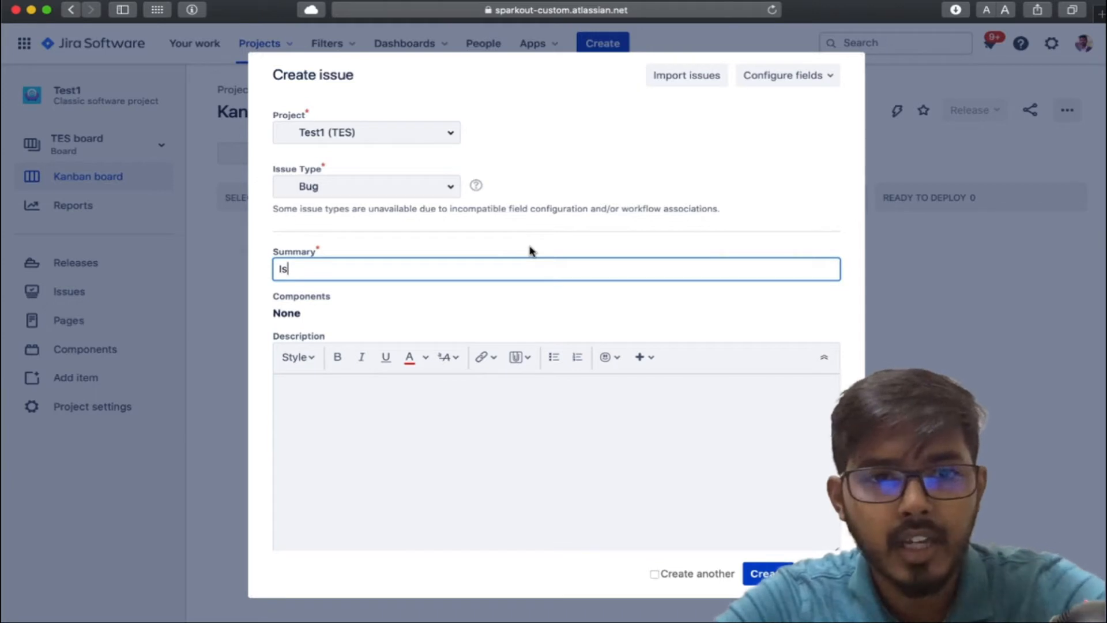
text(sue o)
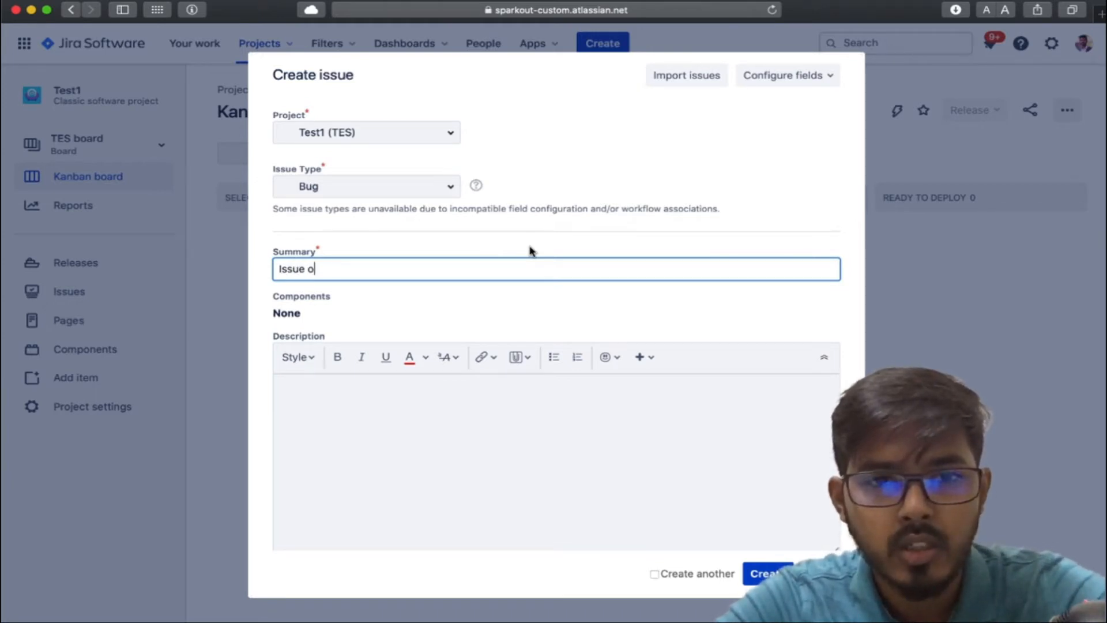
key(BackSpace)
text(in Lo)
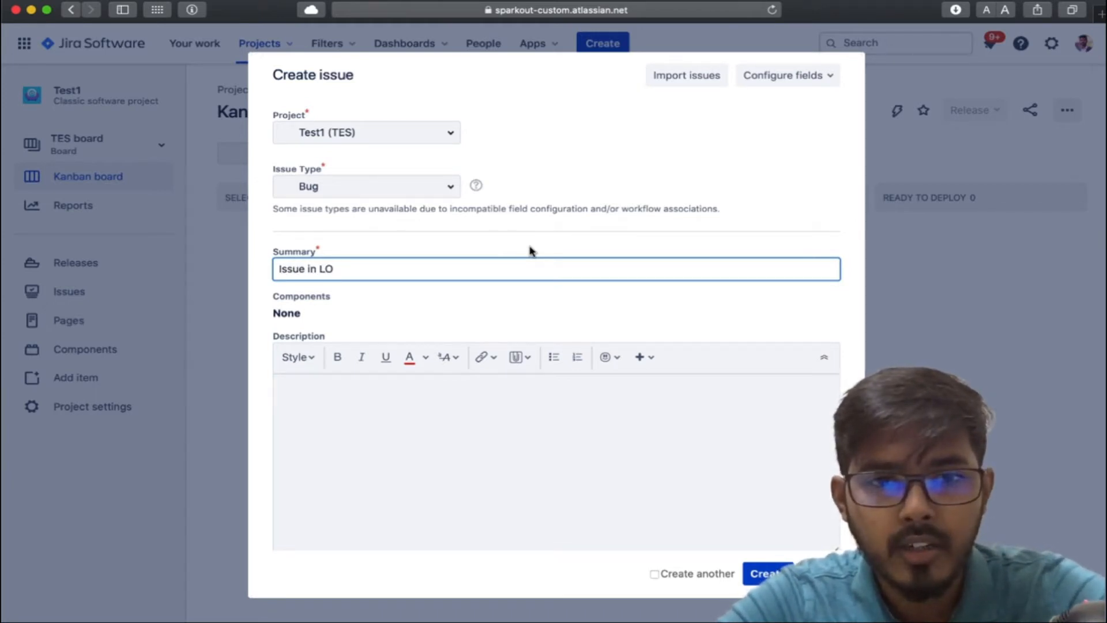
text(gin)
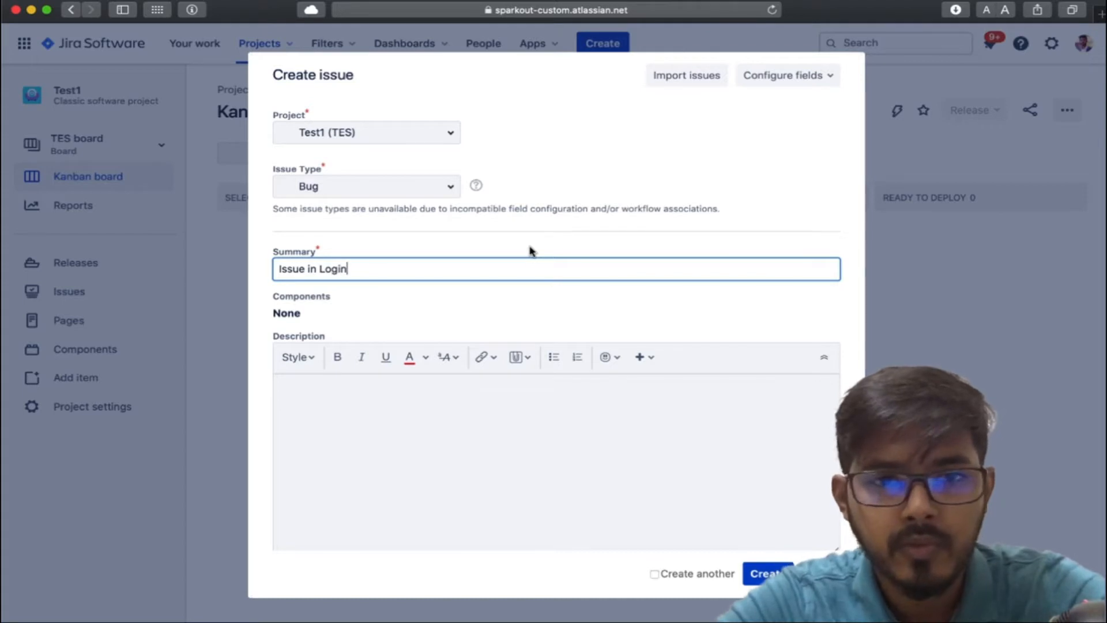
Step: Enter "Unable to Login" as the bug's description and create the issue
click(522, 418)
text(bl)
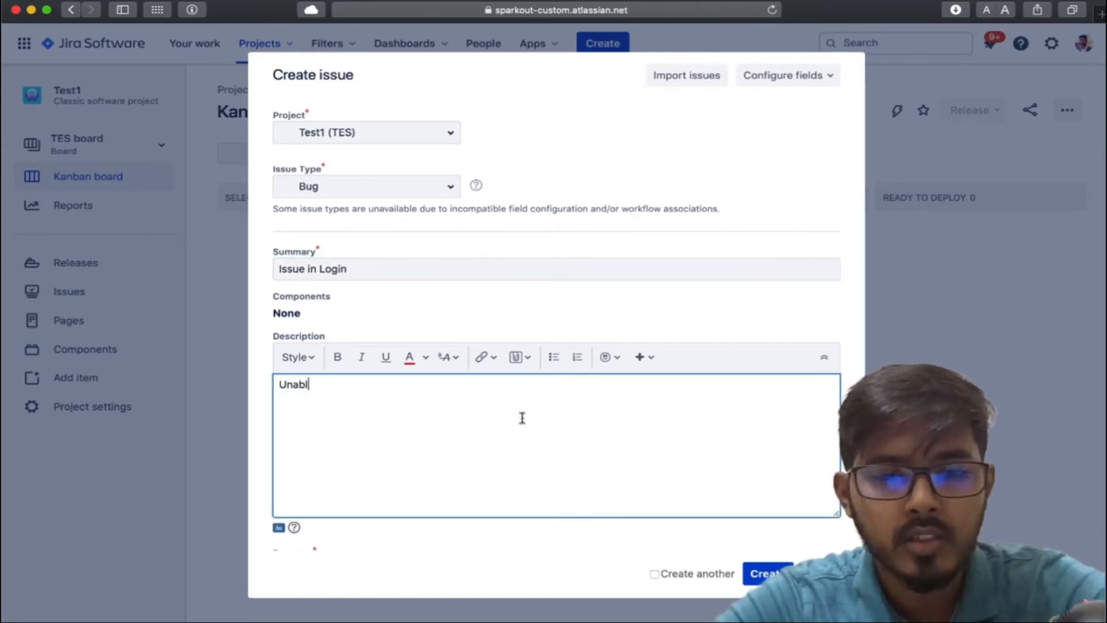
text(e to )
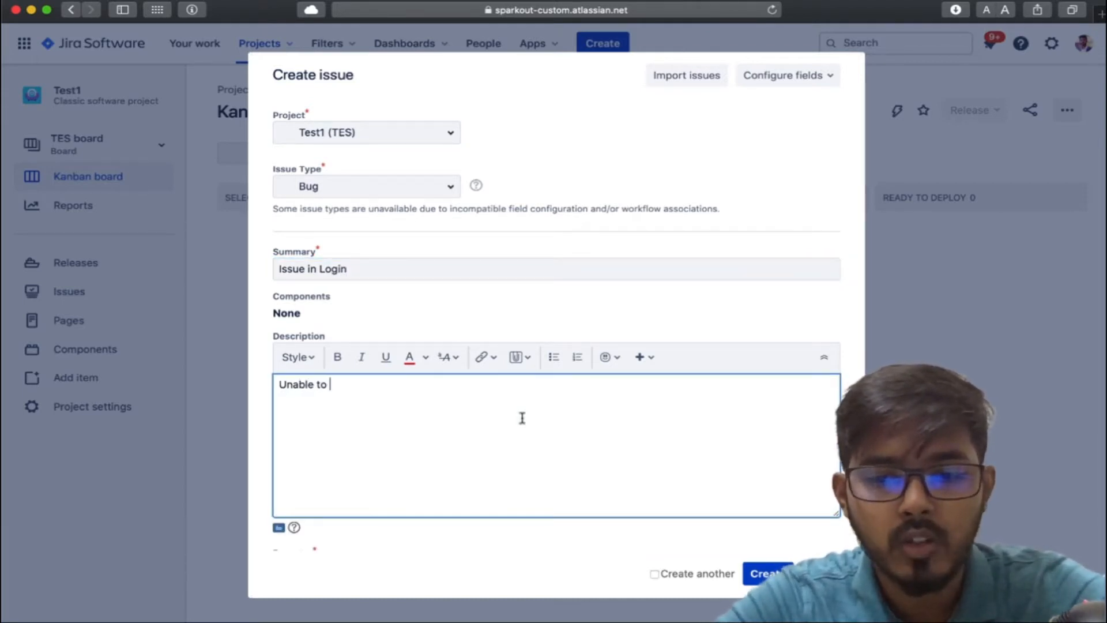
text(Login)
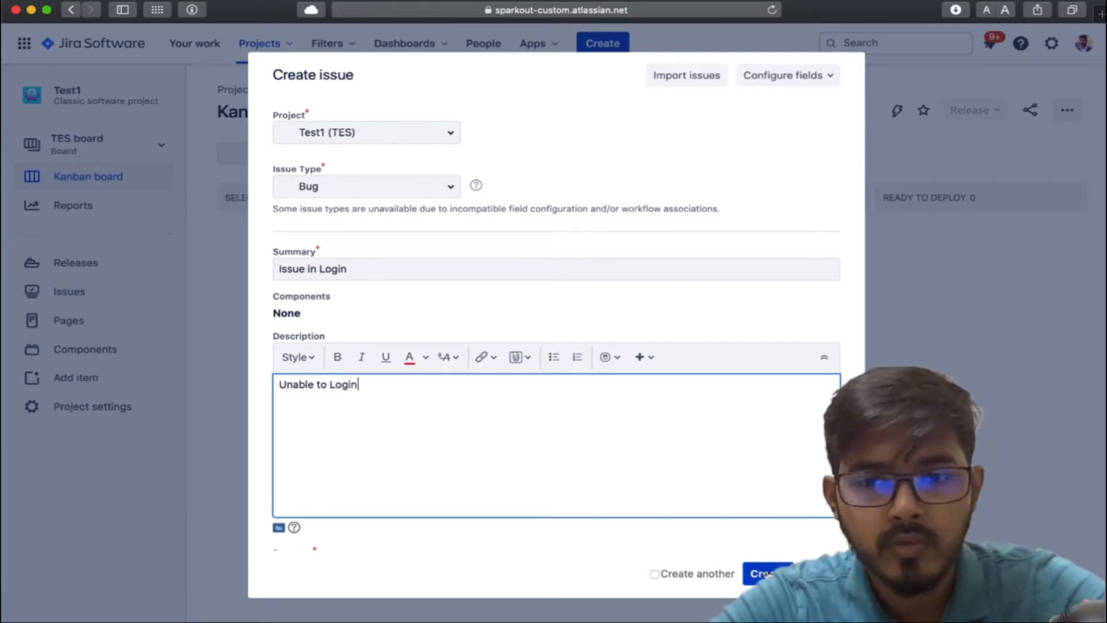
click(767, 572)
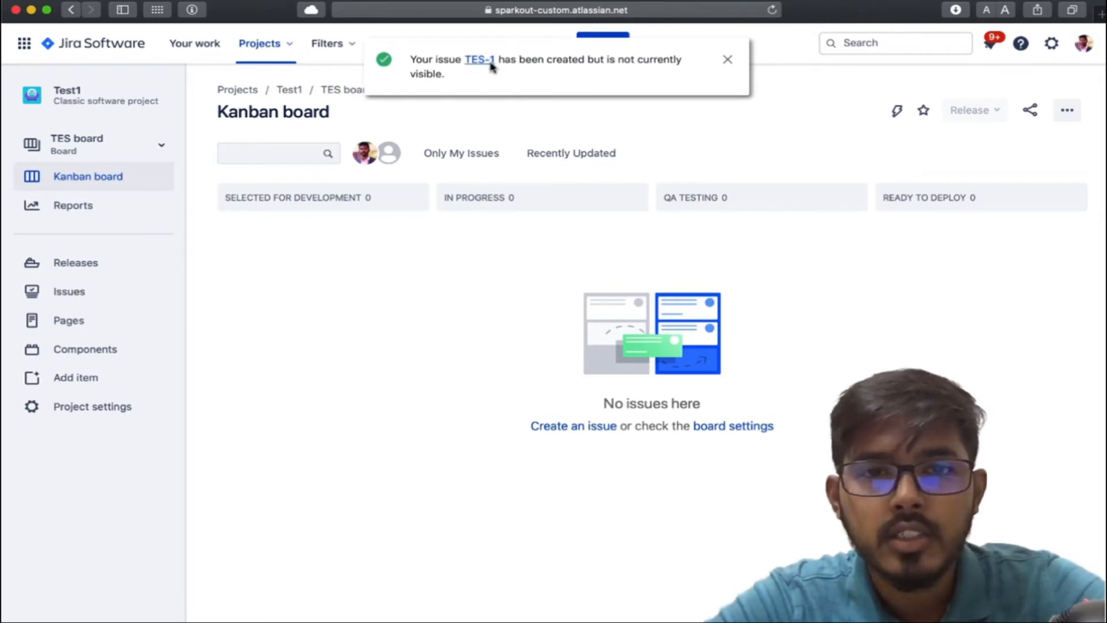
Step: Move the Issue in Login bug from the backlog to Selected for Development and return to the Kanban board
click(482, 63)
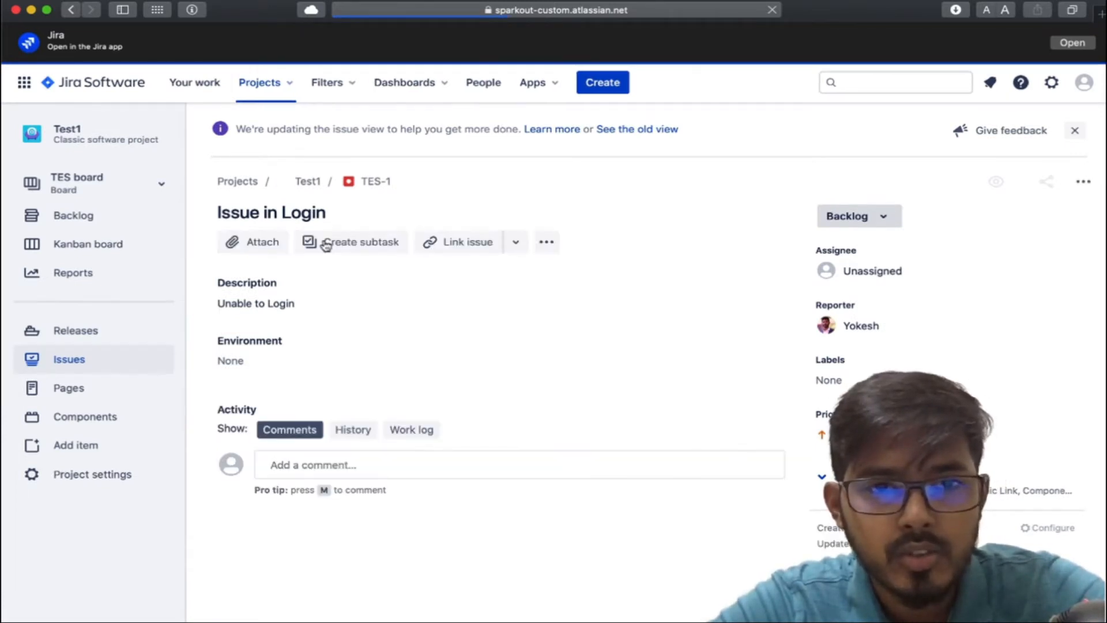
click(81, 216)
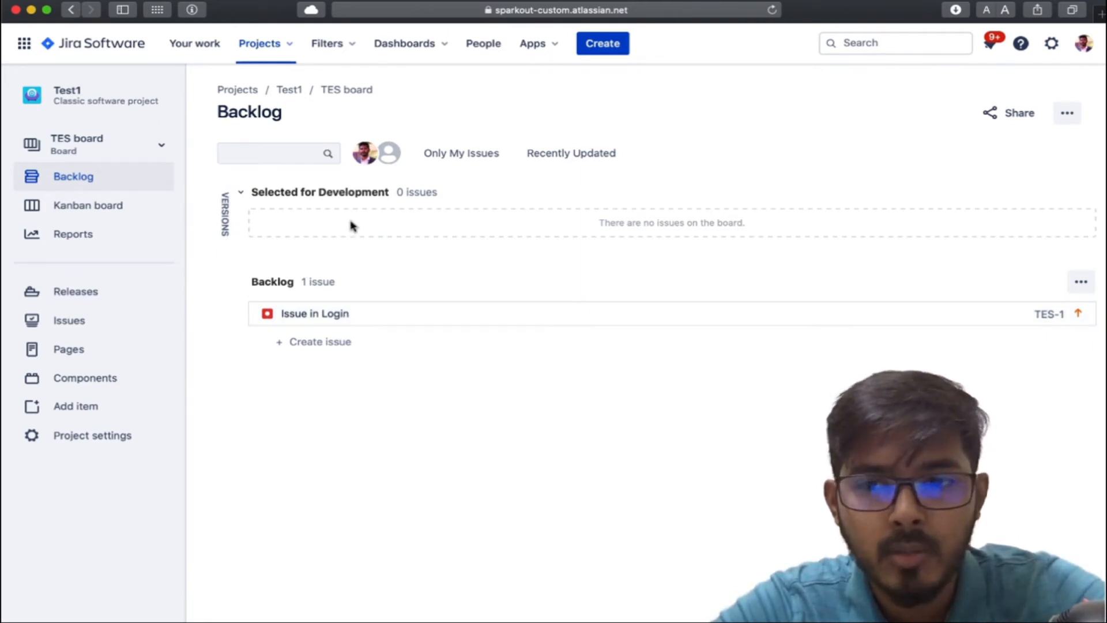
click(136, 218)
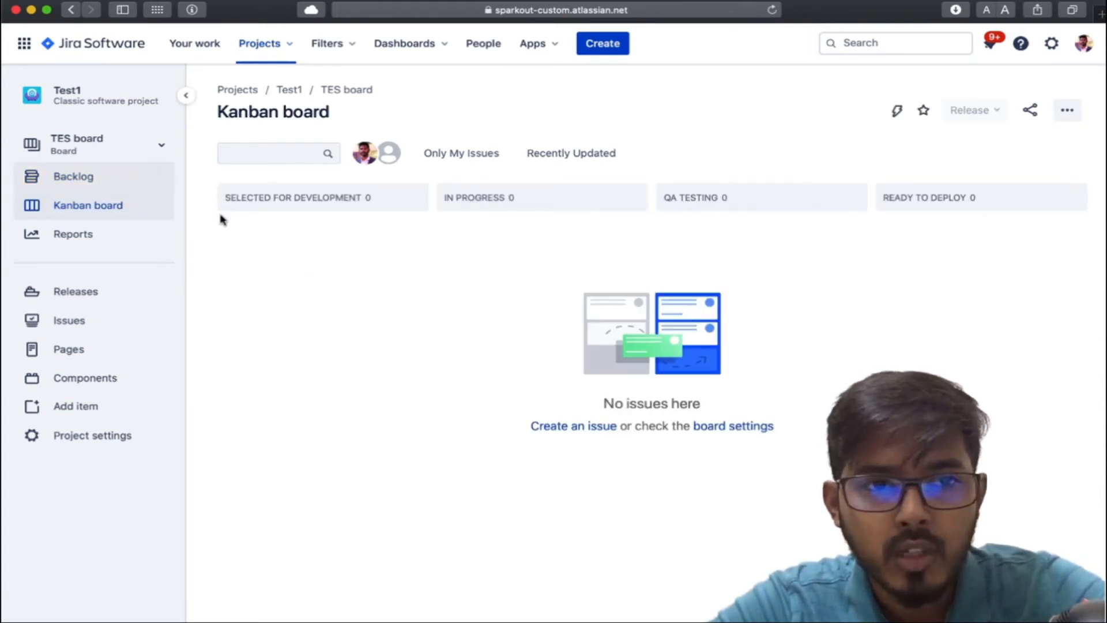
drag(366, 319, 376, 215)
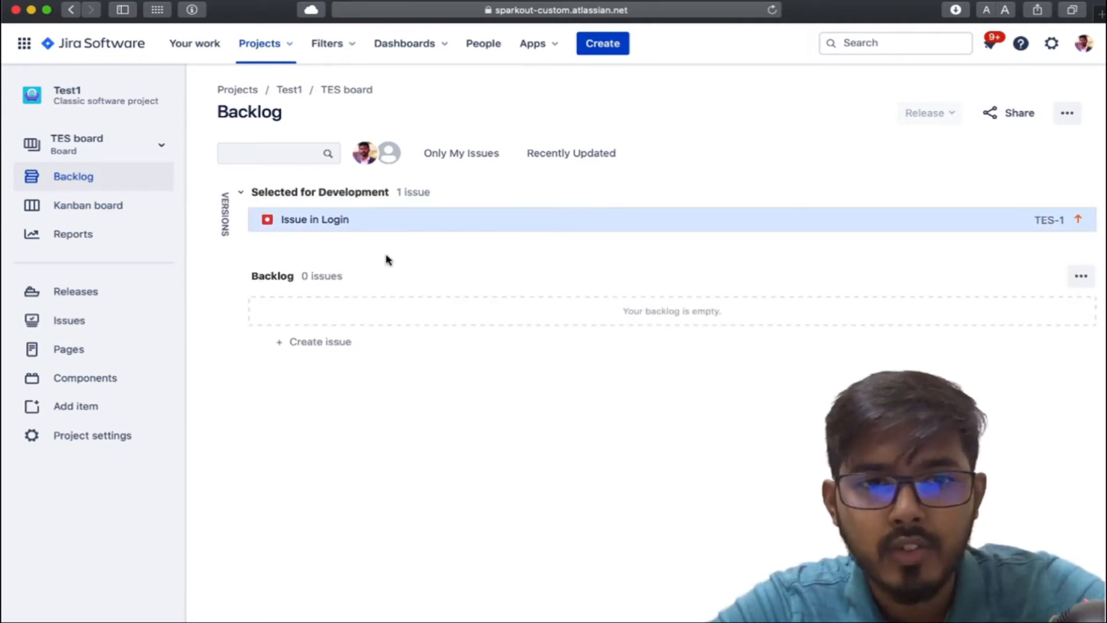
click(103, 209)
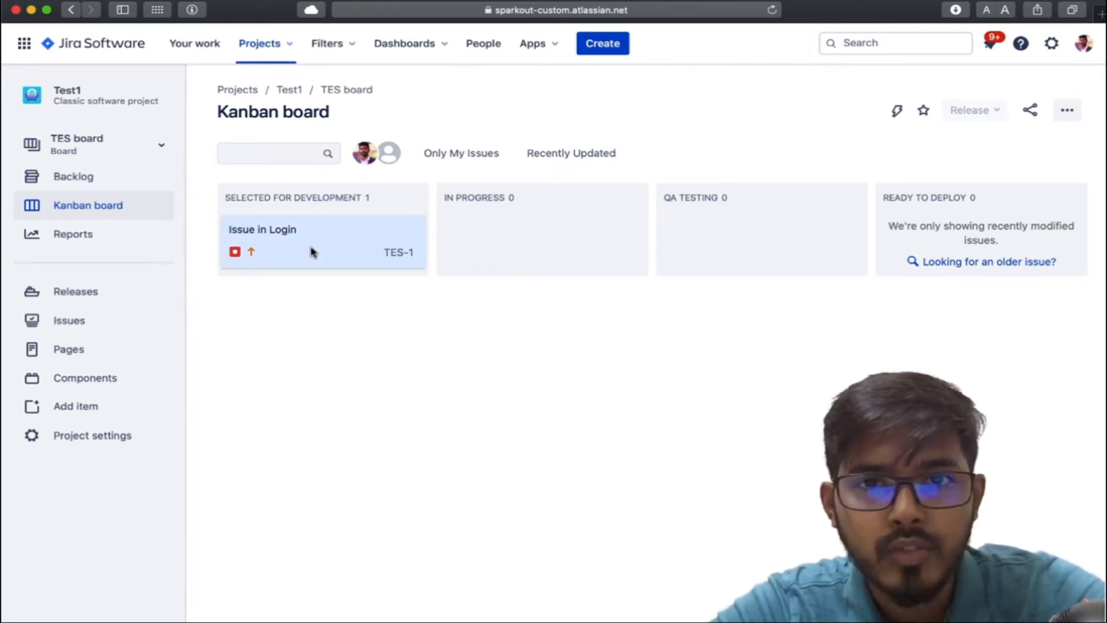
Step: Assign the Issue in Login bug to a team member and move its card to In Progress
click(388, 252)
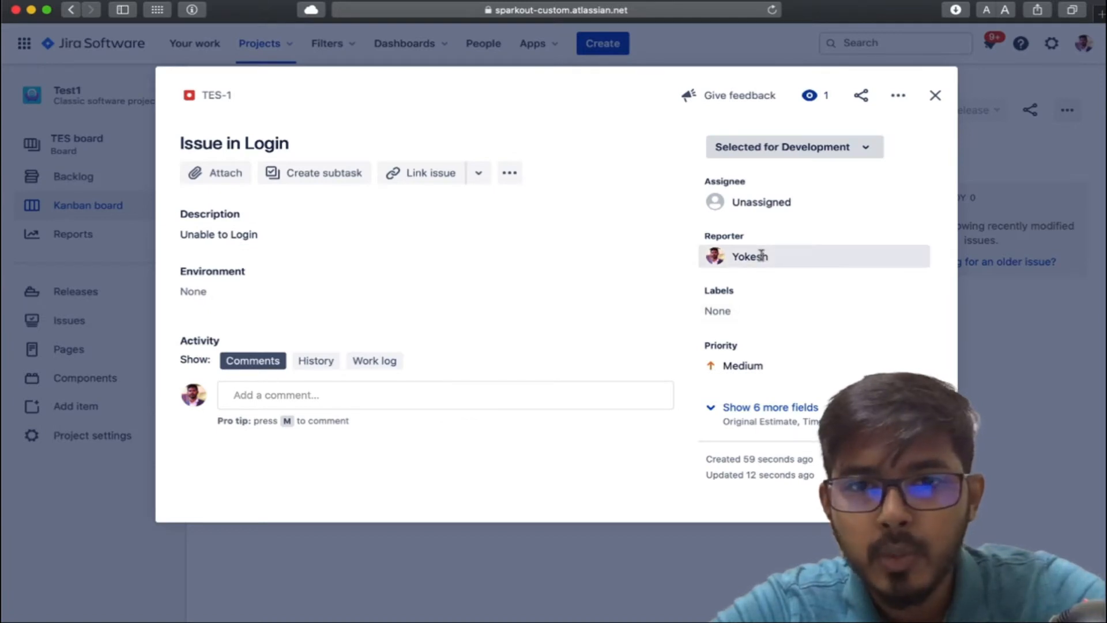
click(750, 206)
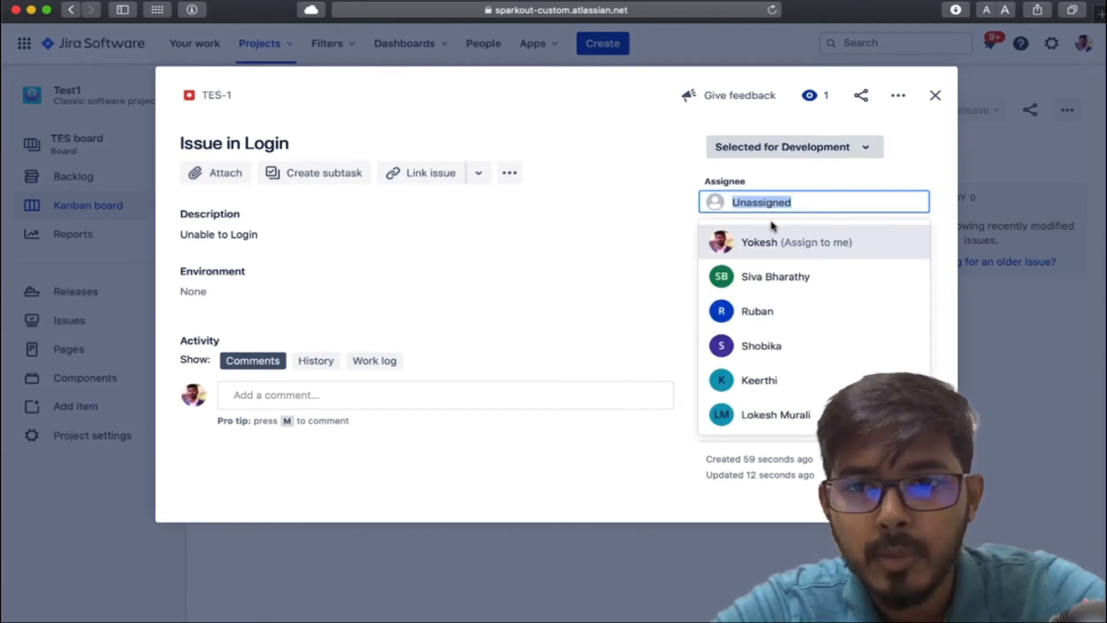
click(776, 279)
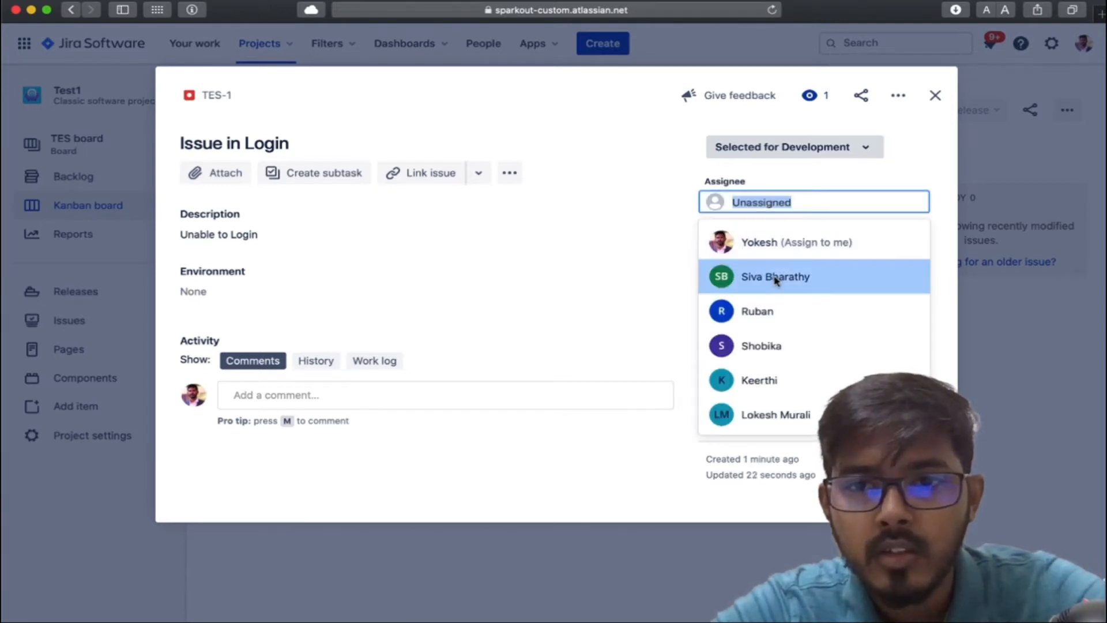
click(934, 96)
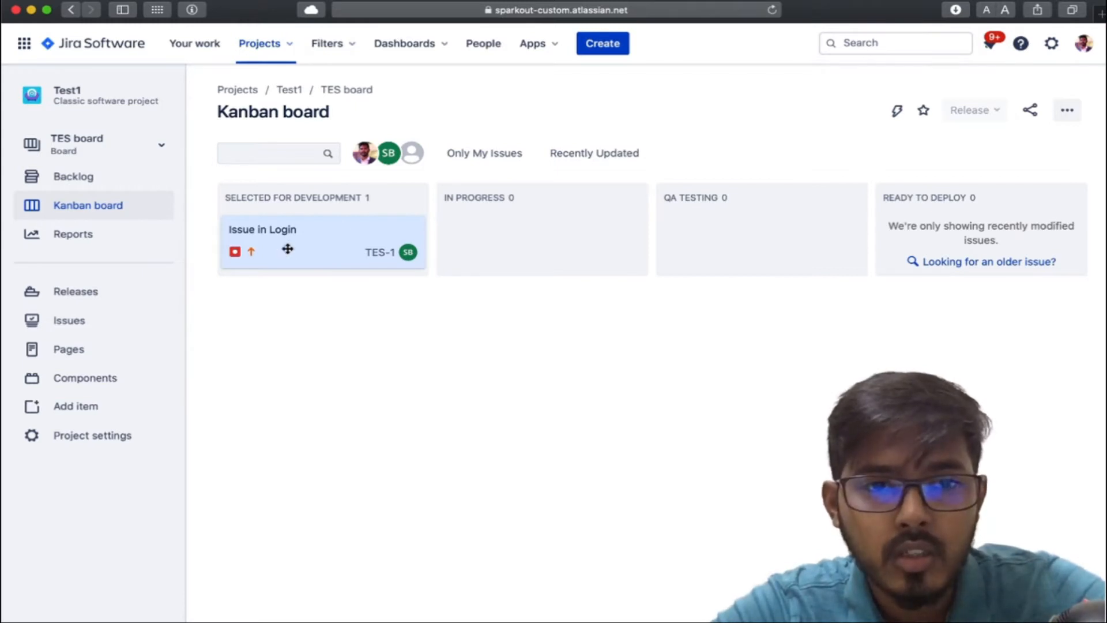
drag(328, 239, 493, 243)
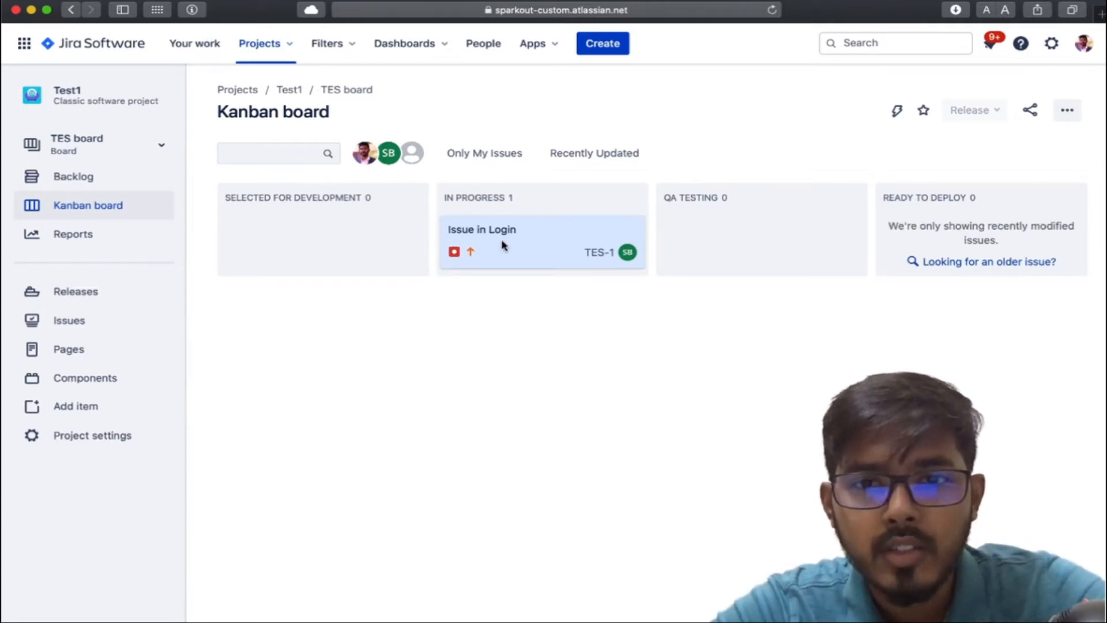
Step: Reassign the Issue in Login bug to a different team member and move its card to QA Testing
click(503, 245)
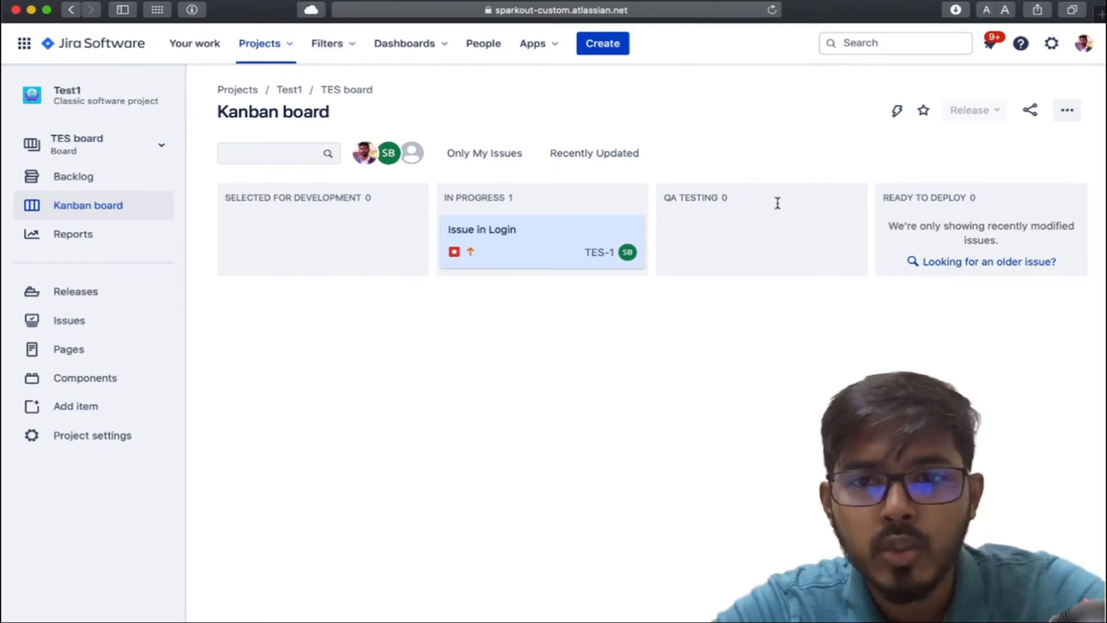
click(778, 201)
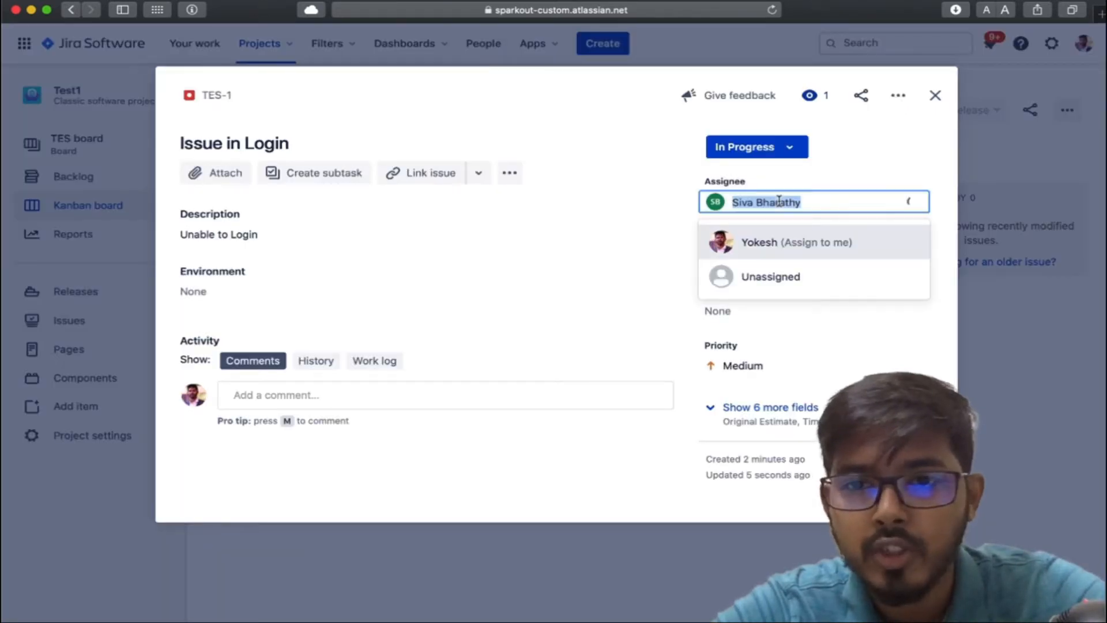
scroll(750, 397, down, 2)
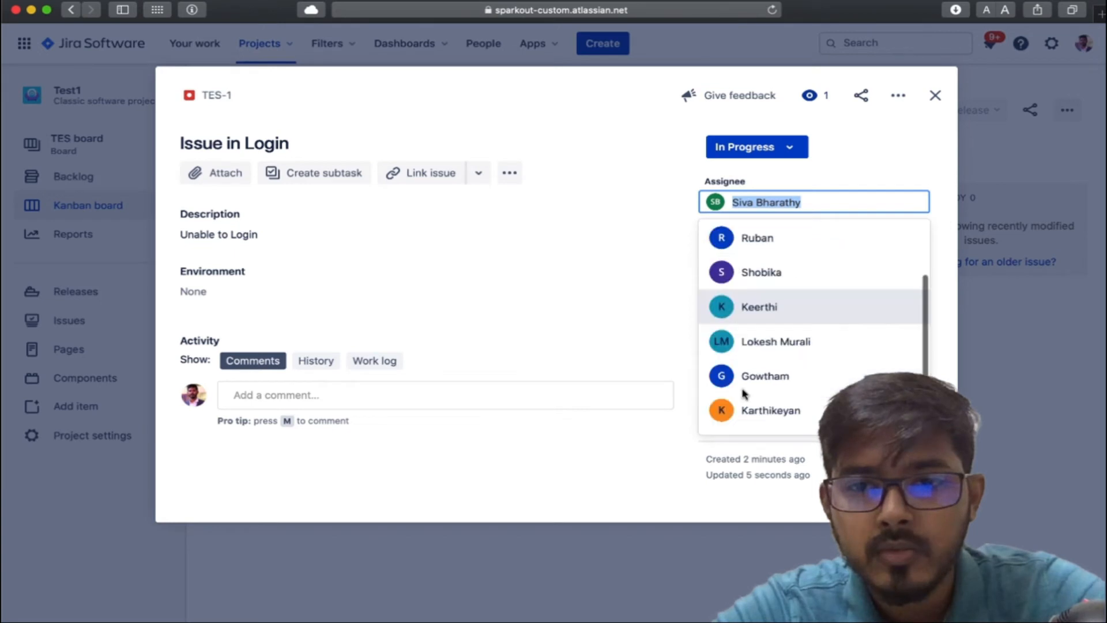
click(755, 408)
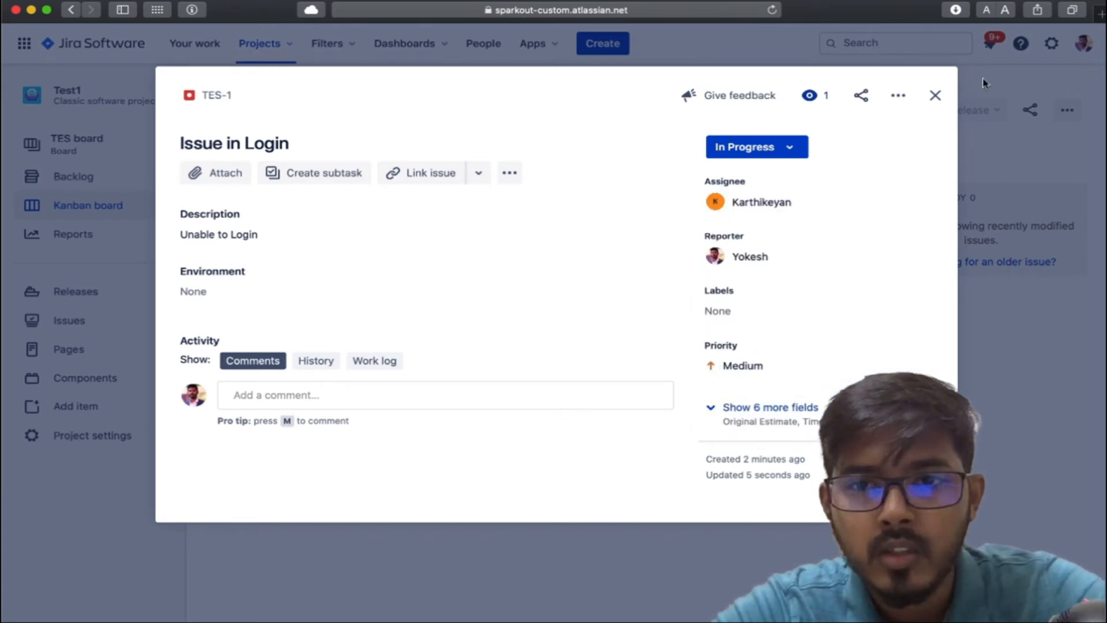
click(935, 96)
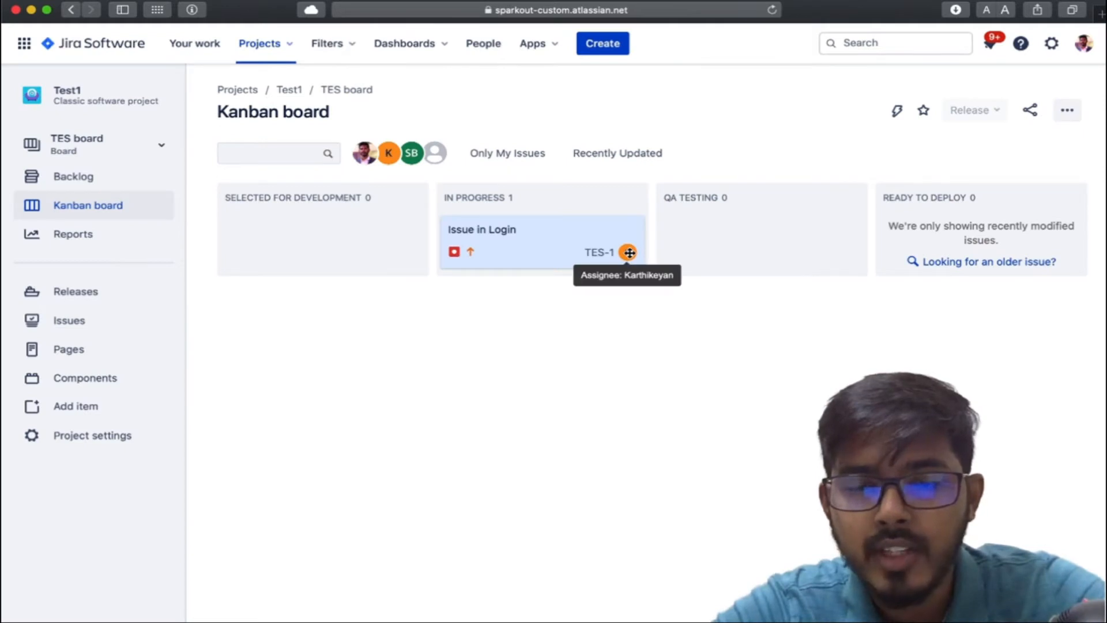
drag(628, 251, 747, 245)
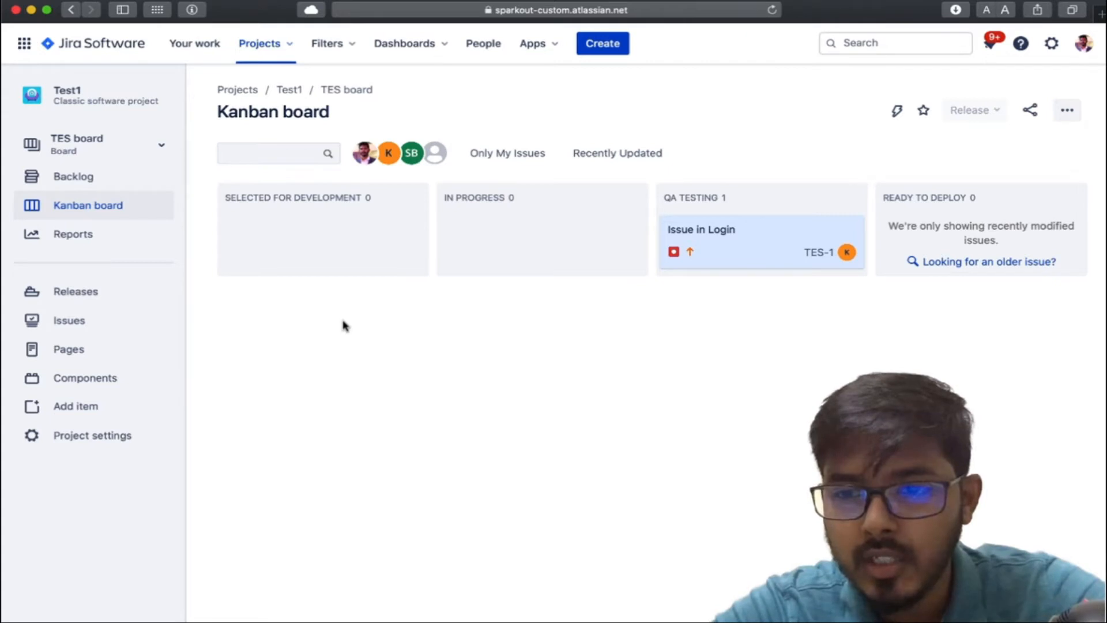
Step: Start a new issue in the Test1 project with Task as the issue type and "Register module" as the summary
click(596, 47)
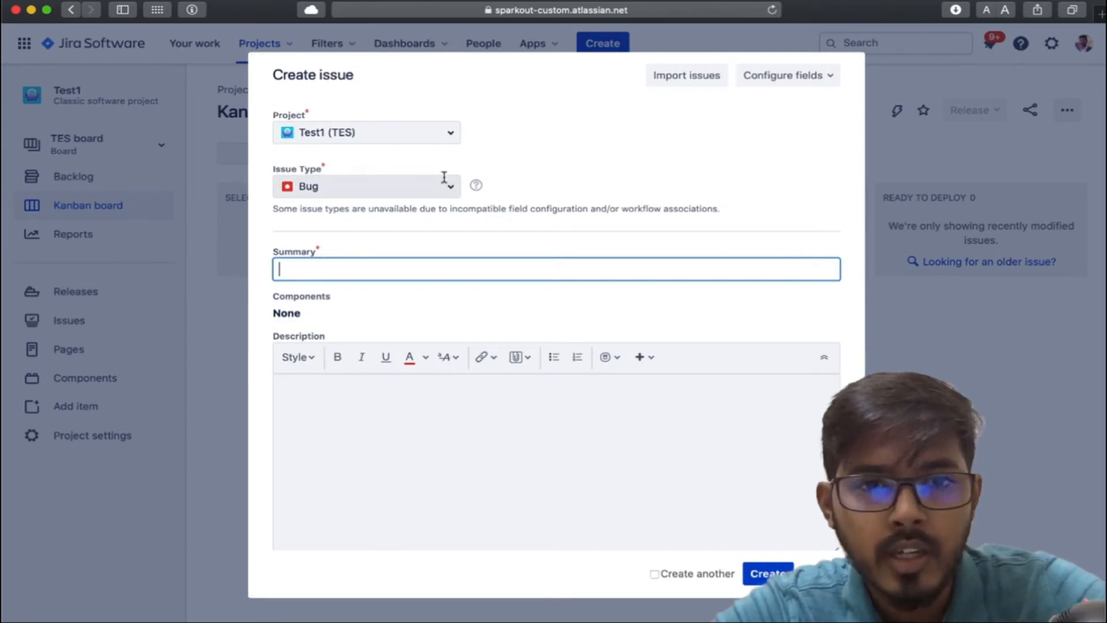
click(449, 185)
click(421, 223)
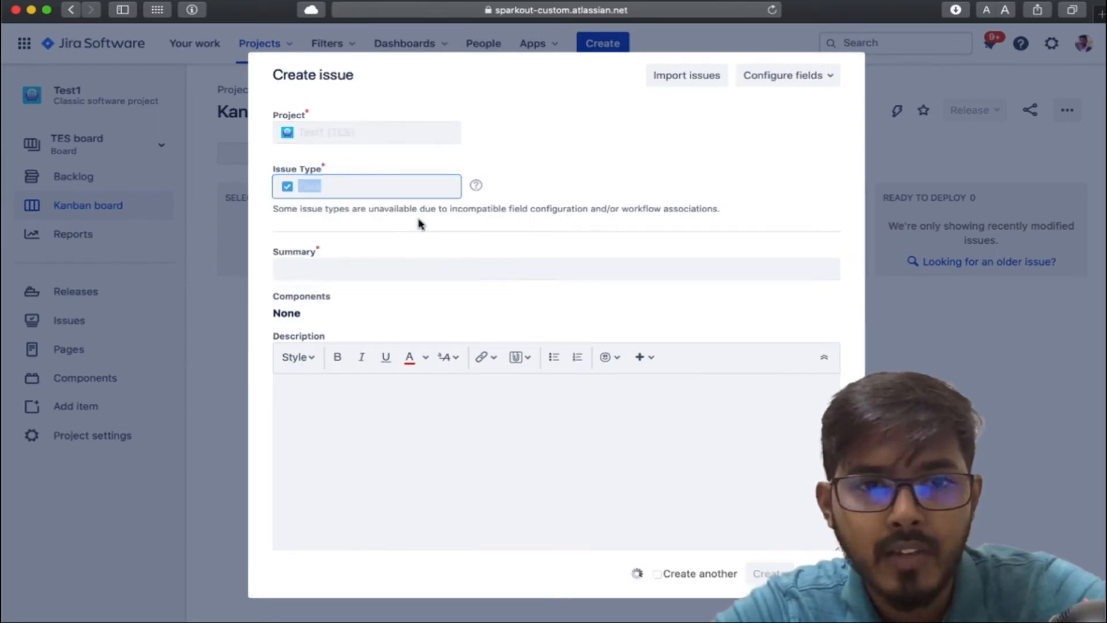
click(398, 268)
text(Re)
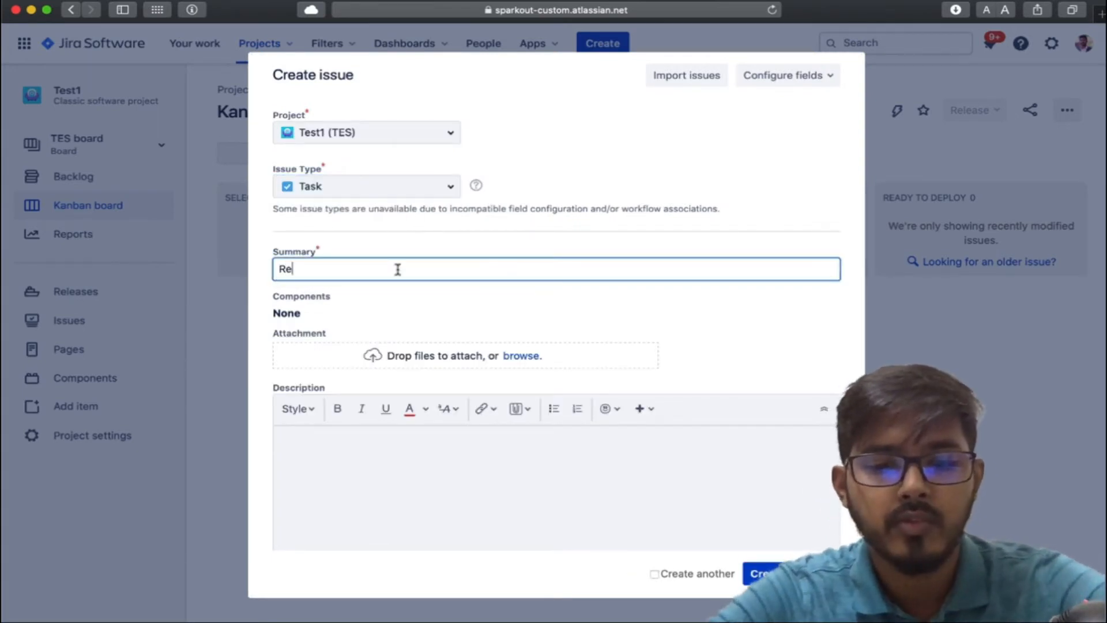
text(gister )
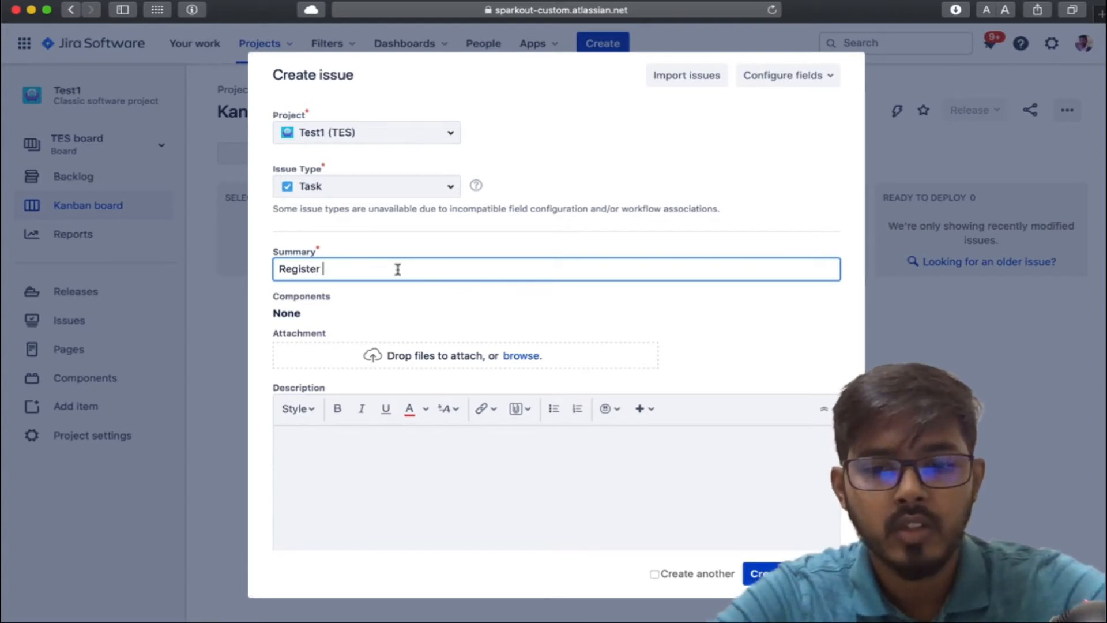
text(module)
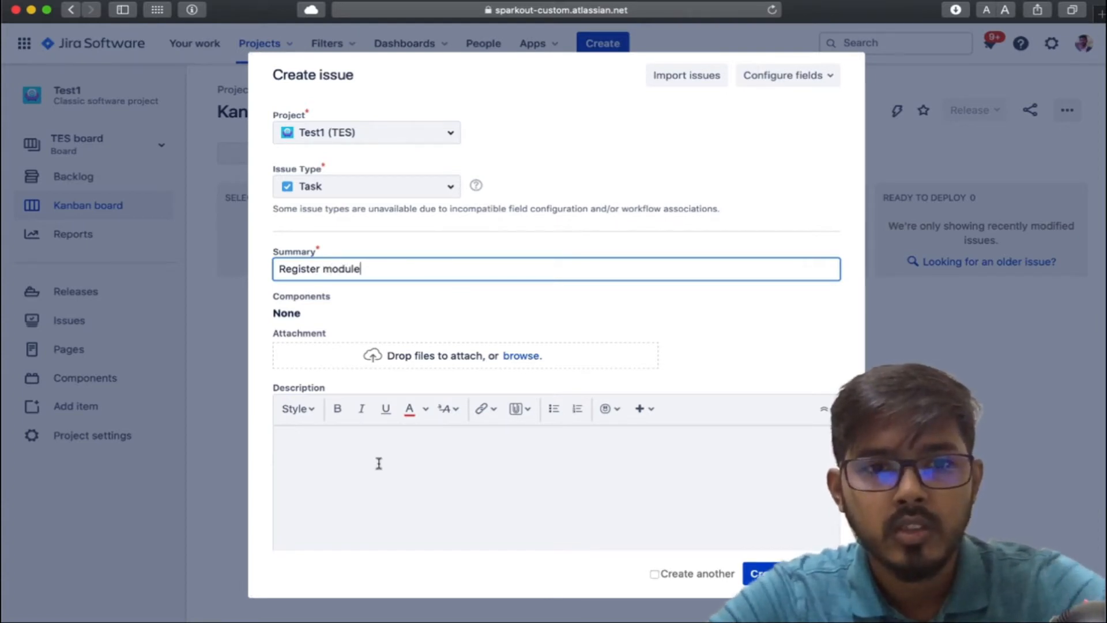
Step: Begin the task's description with the word "Register"
click(378, 464)
text(R)
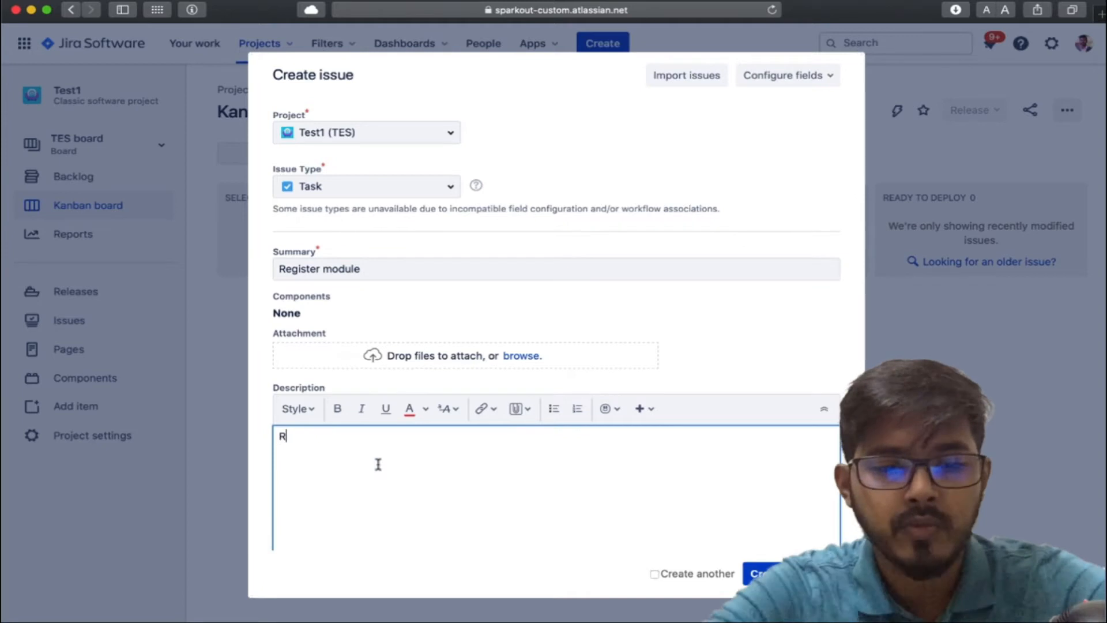
text(gister)
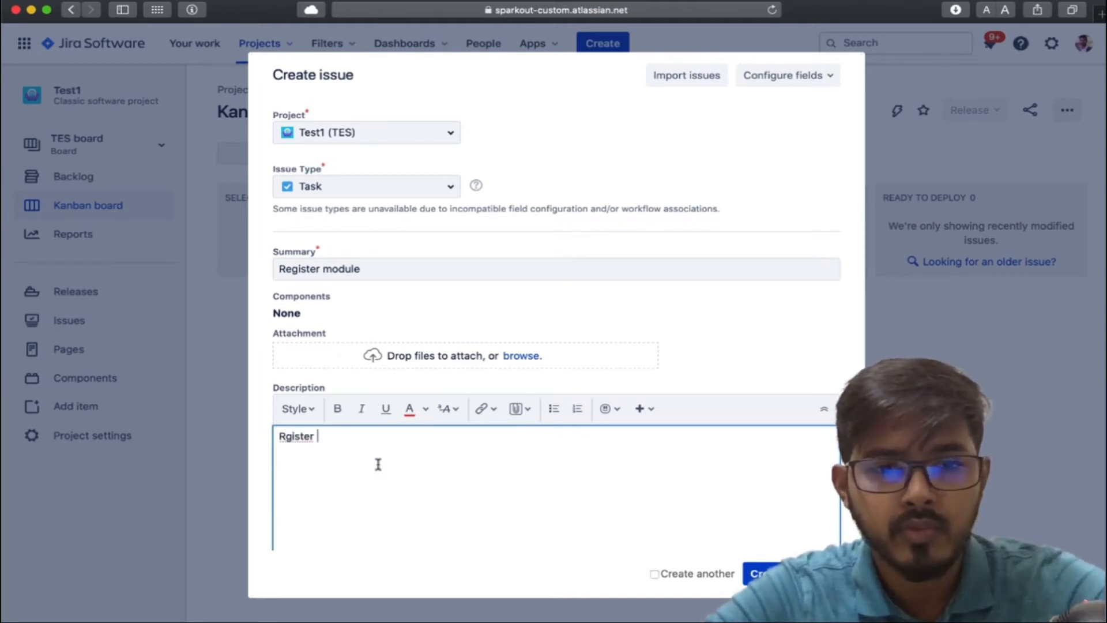
key(Left)
key(Left)
key(Left)
key(Left)
key(Left)
key(Left)
text(e)
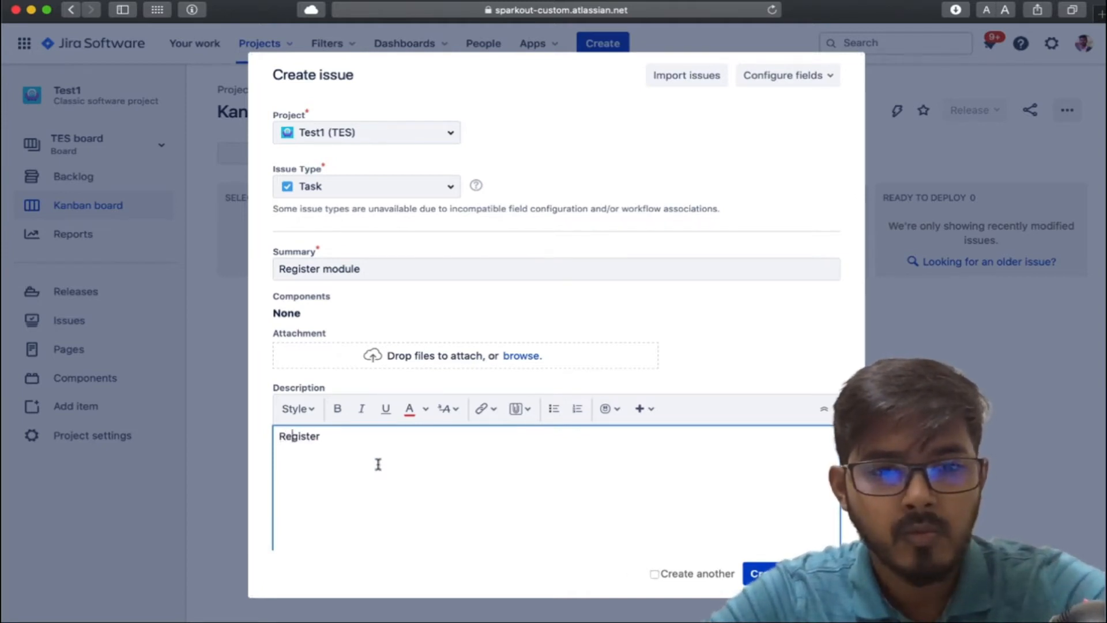
Step: Complete the description's heading as "Register Fields" and start a numbered list below it with "1."
key(Right)
key(Right)
key(Right)
key(Right)
key(Right)
key(Right)
text(F)
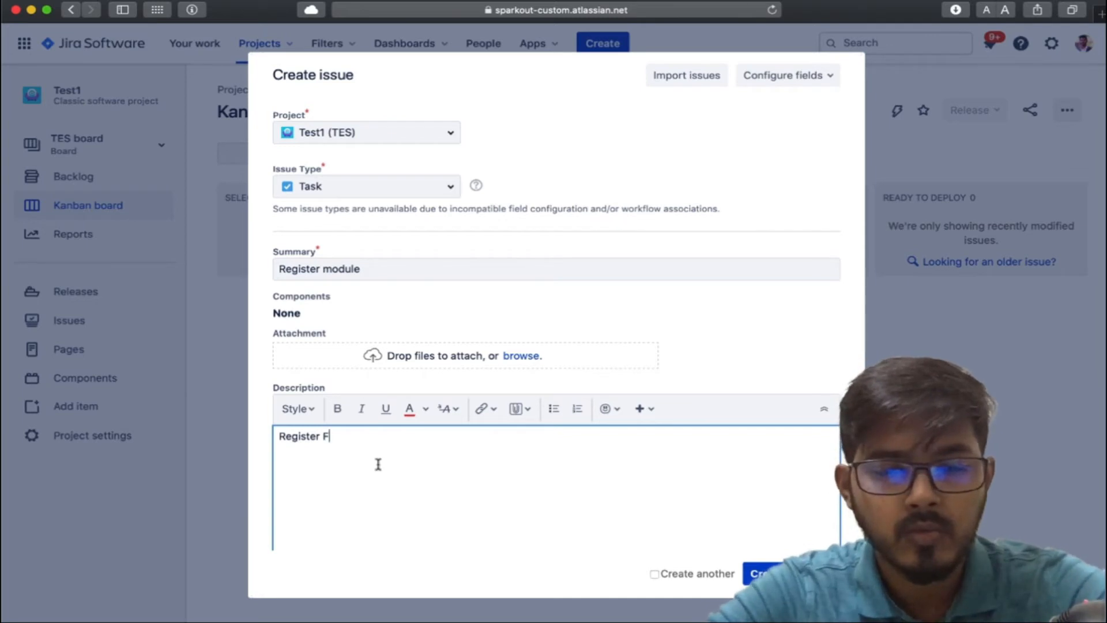
text(ilds)
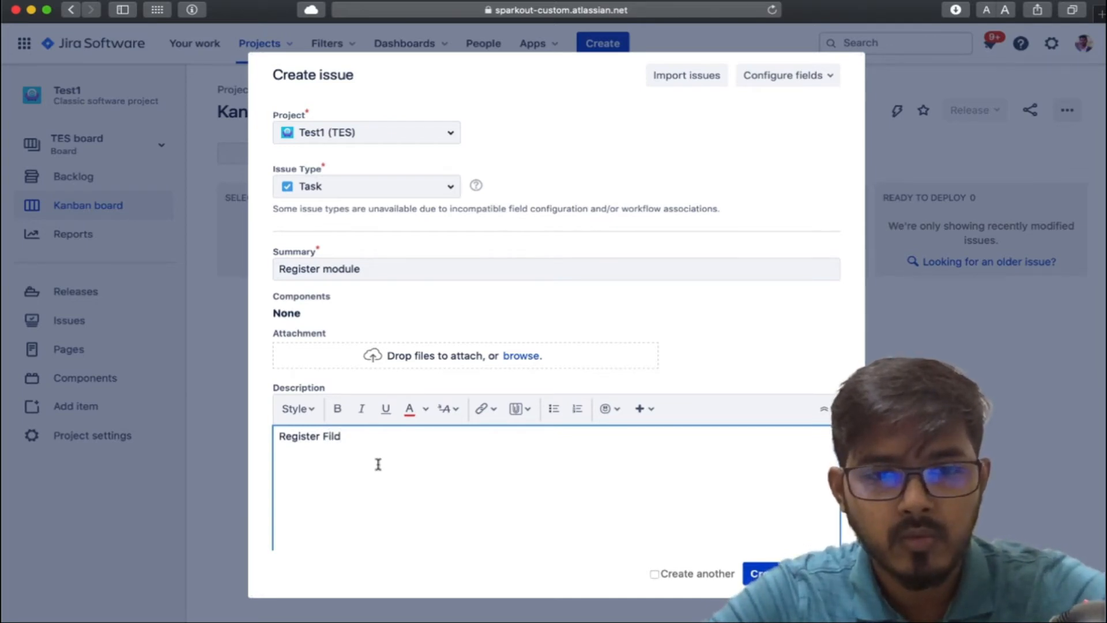
key(Left)
key(Left)
text(e)
key(Right)
key(Right)
key(Return)
text(1.)
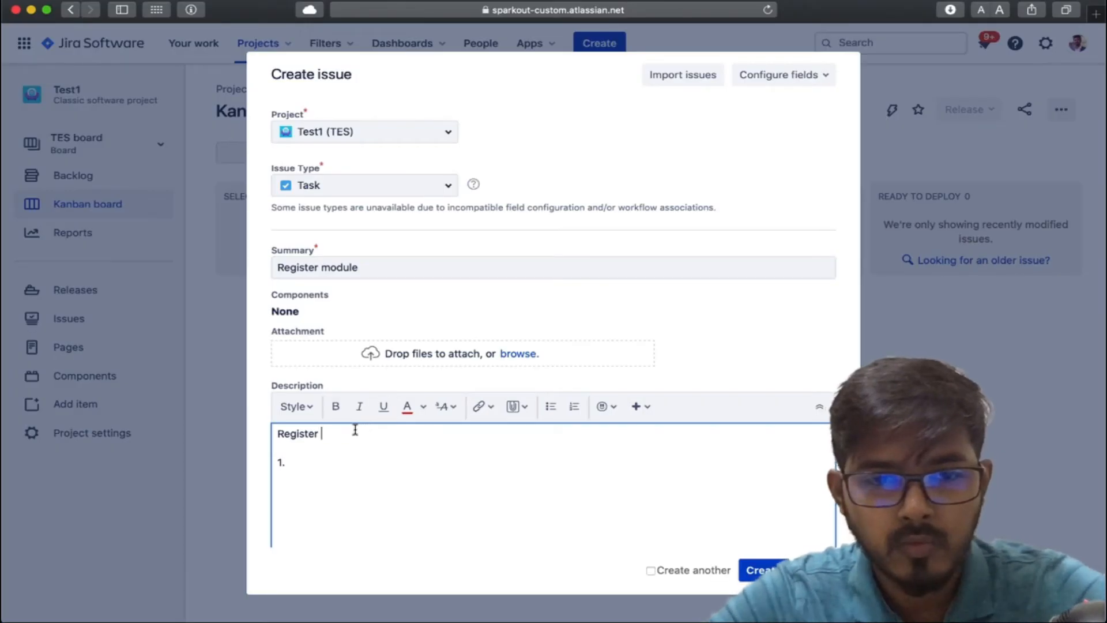
text(Fie)
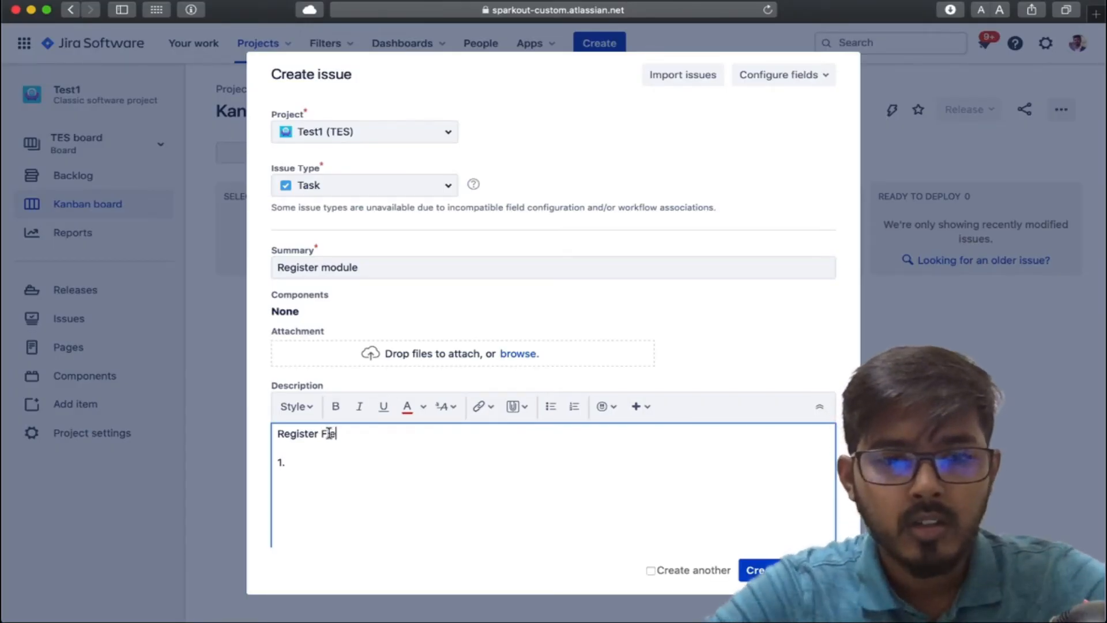
text(lds)
key(Down)
key(Down)
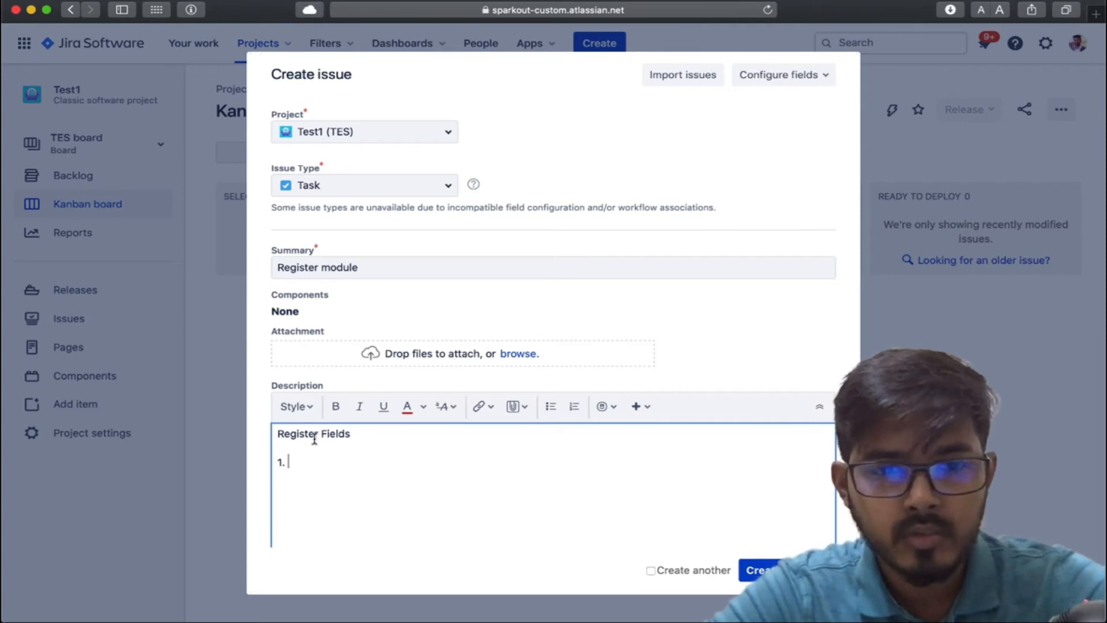
Step: List "1. Email", "2. Password" and "3. Recaptcha" under the description heading and create the issue
text(Login)
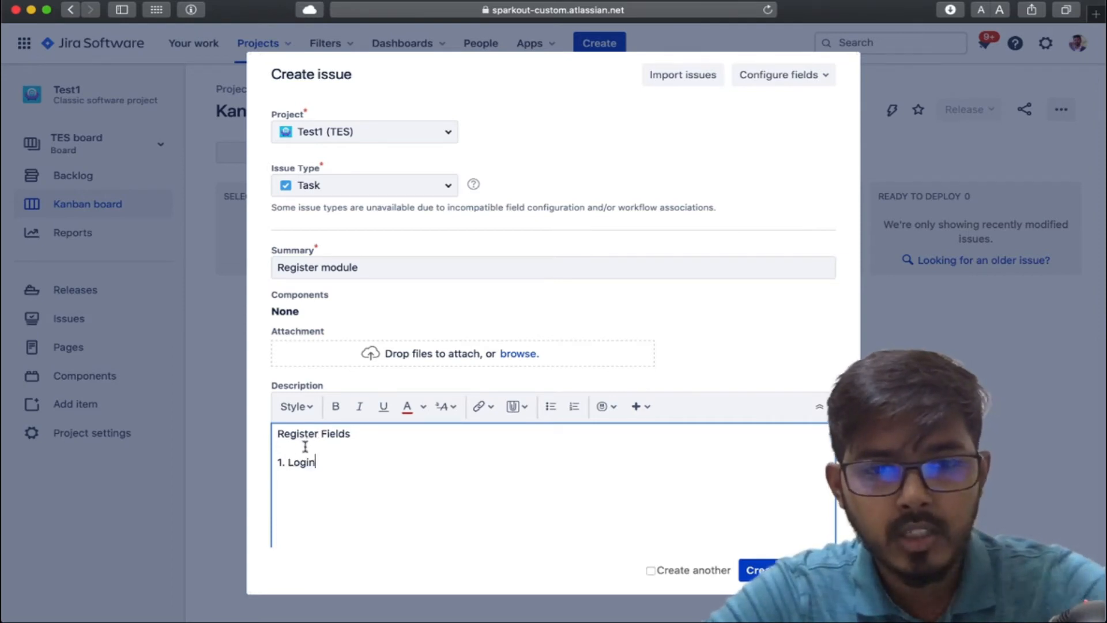
key(Return)
text(2)
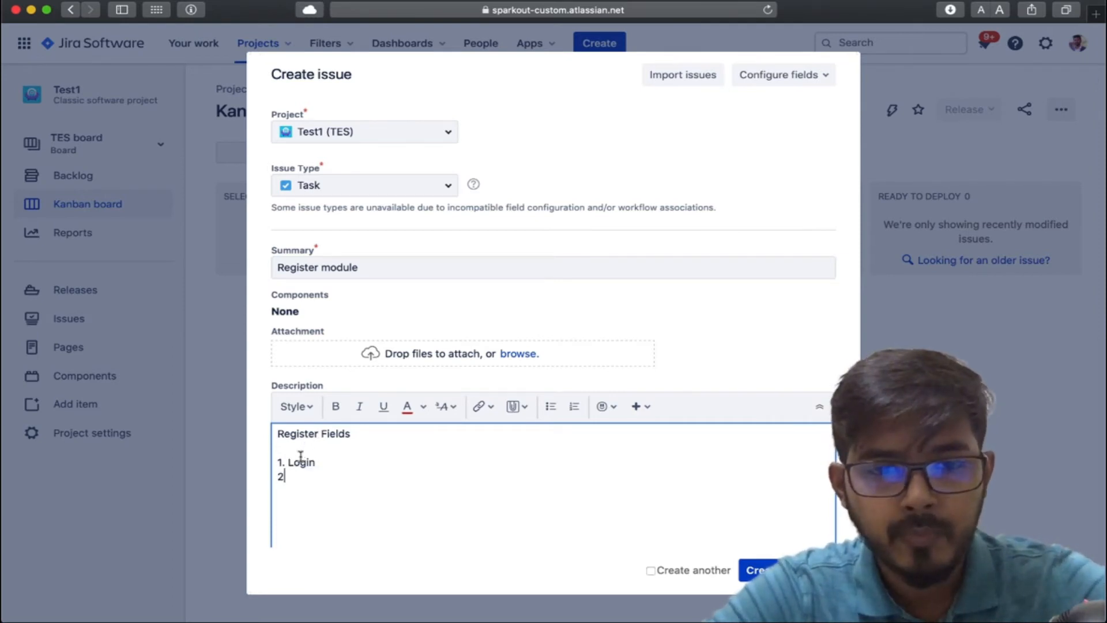
double_click(300, 459)
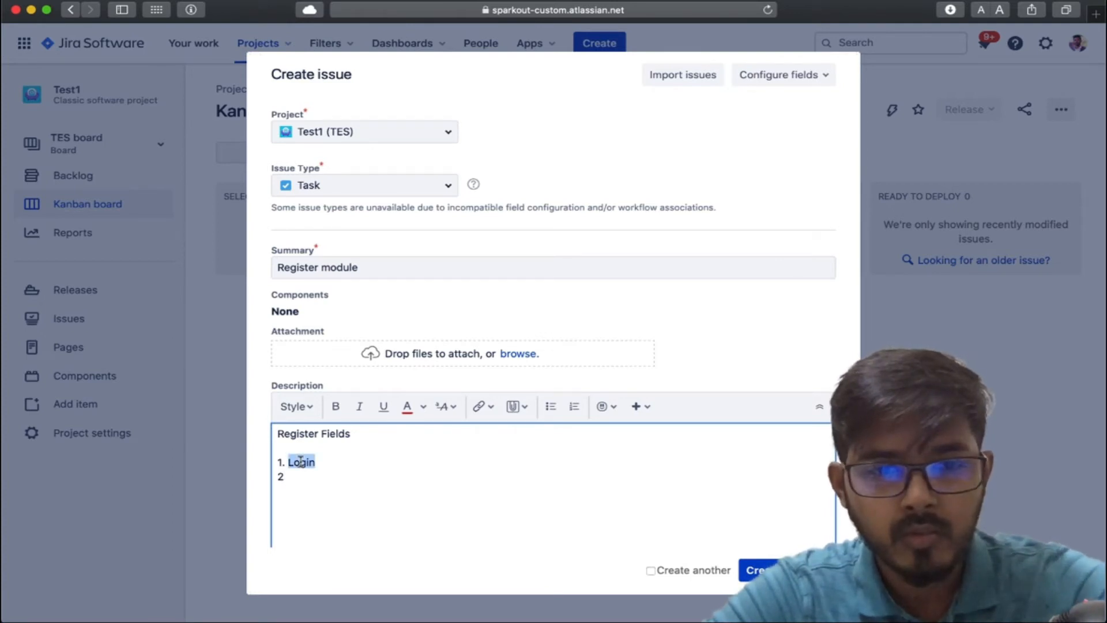
text(Email)
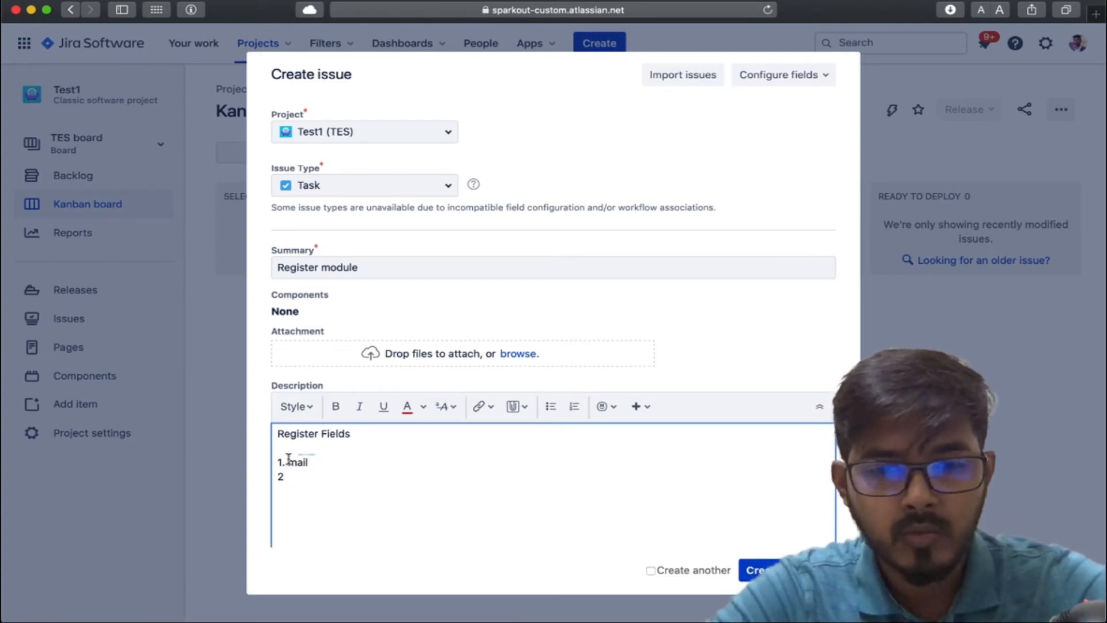
click(300, 487)
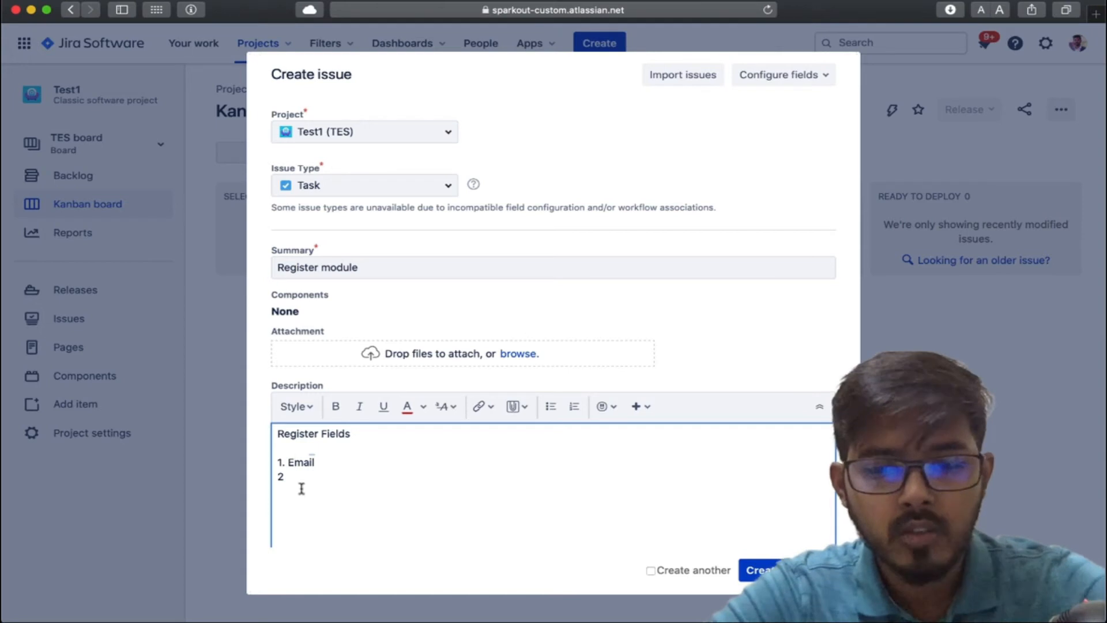
text(. Pa)
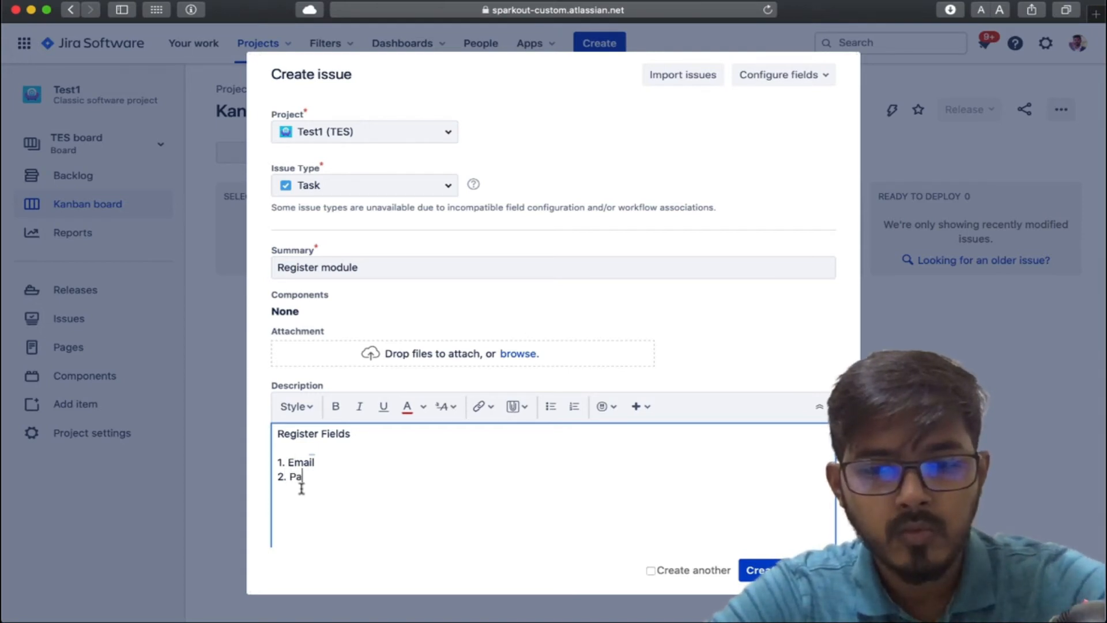
text(ssword)
key(Return)
text(3.)
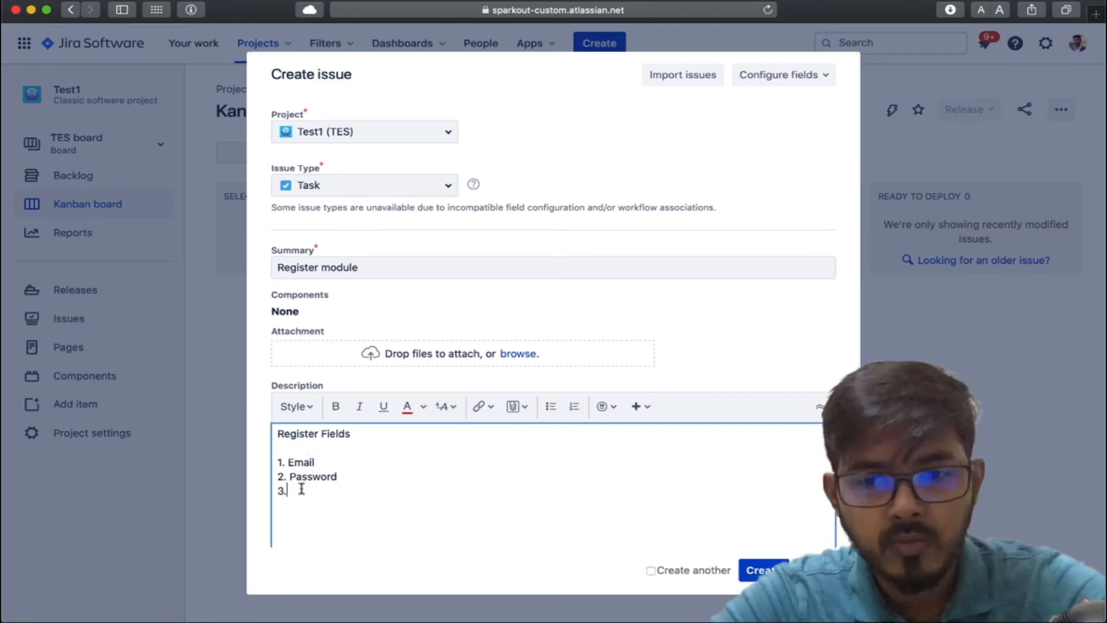
text( Recaptcha)
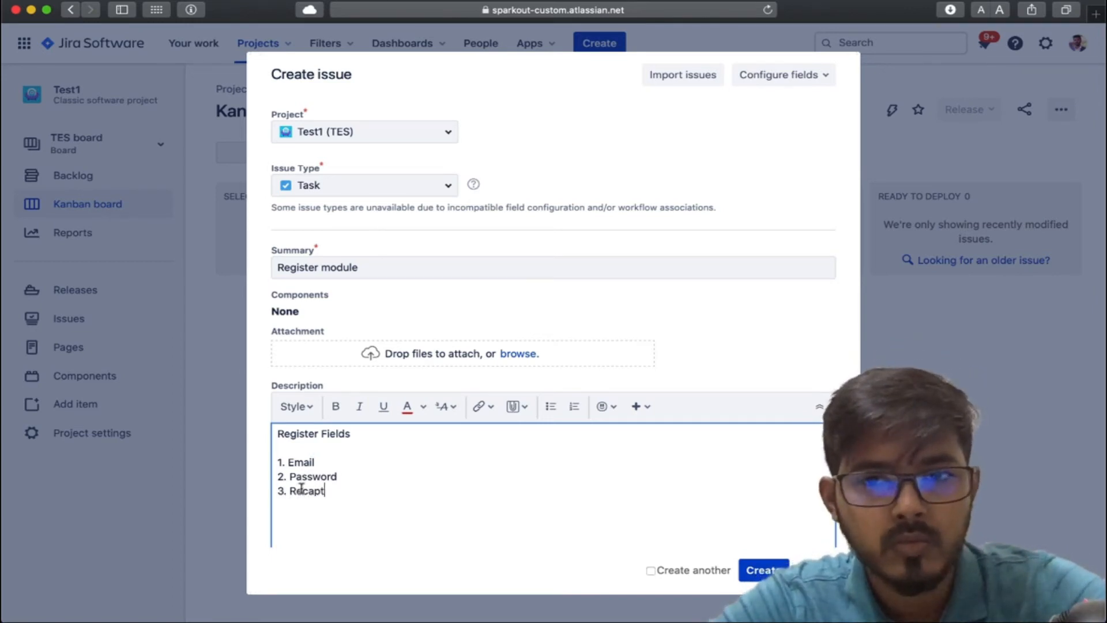
click(765, 569)
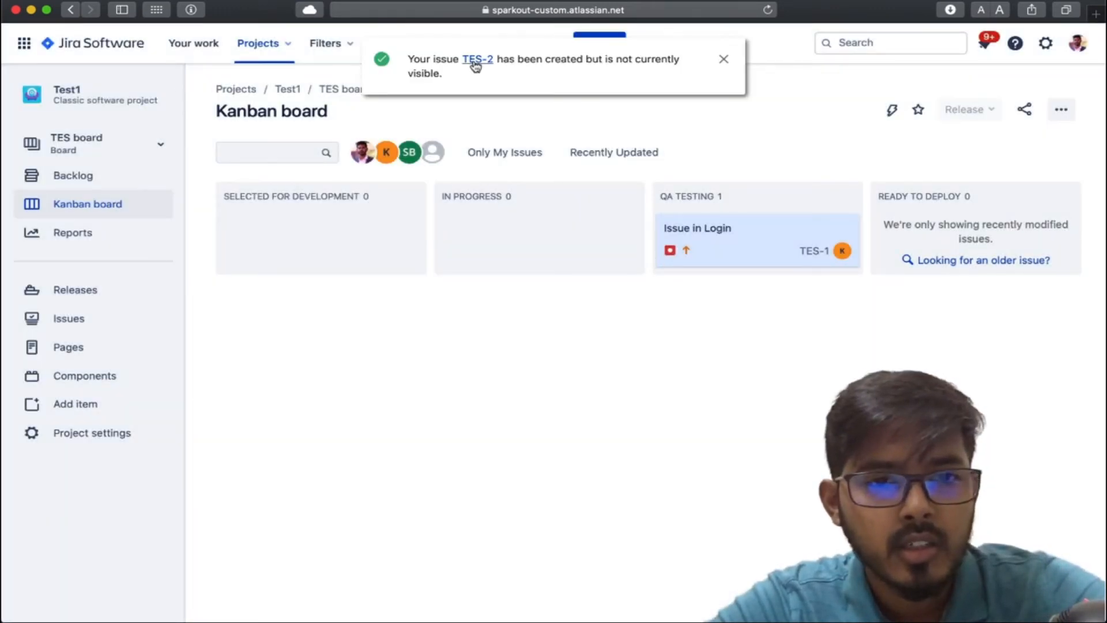
Step: Move the Register module task from the Backlog to Selected for Development and return to the Kanban board
click(89, 183)
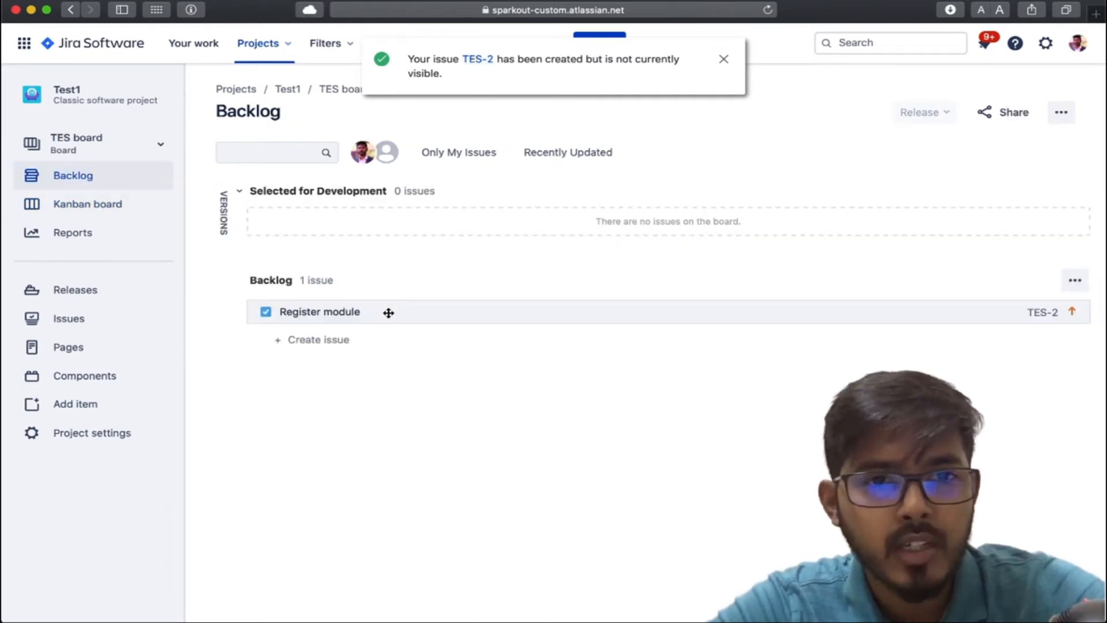
drag(388, 311, 402, 208)
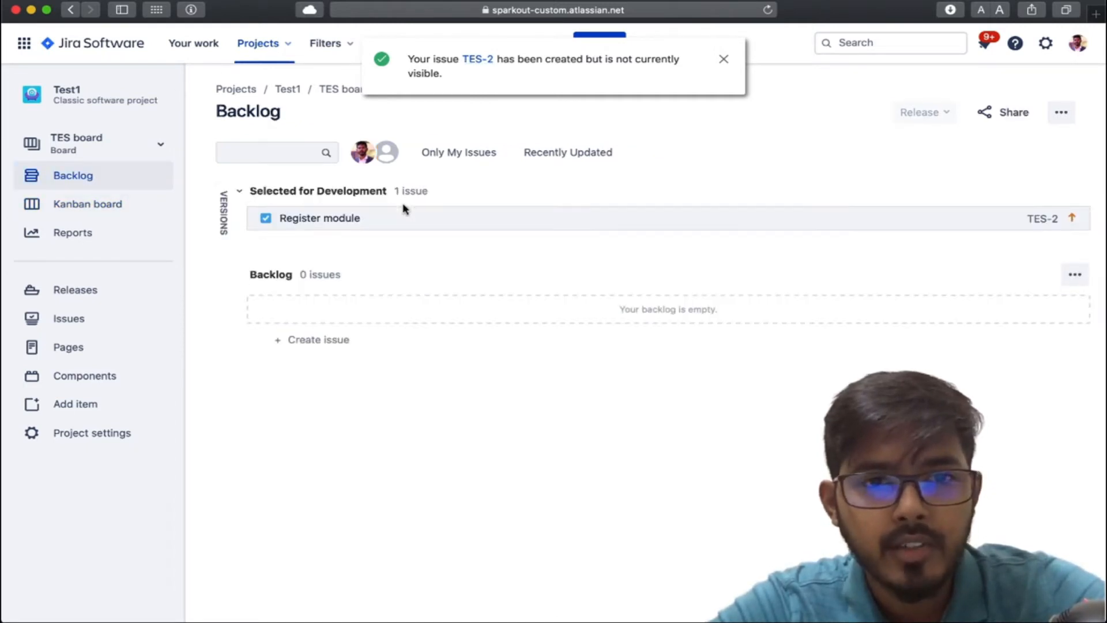
click(132, 208)
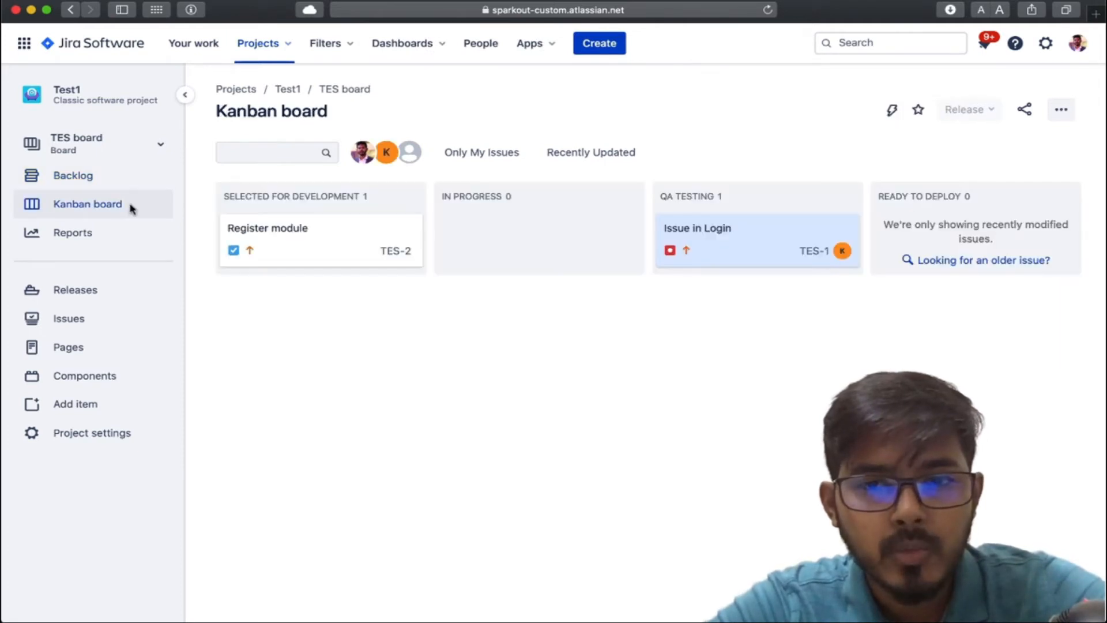
Step: Open the Register module task with all its fields shown and set its priority to Highest
click(348, 235)
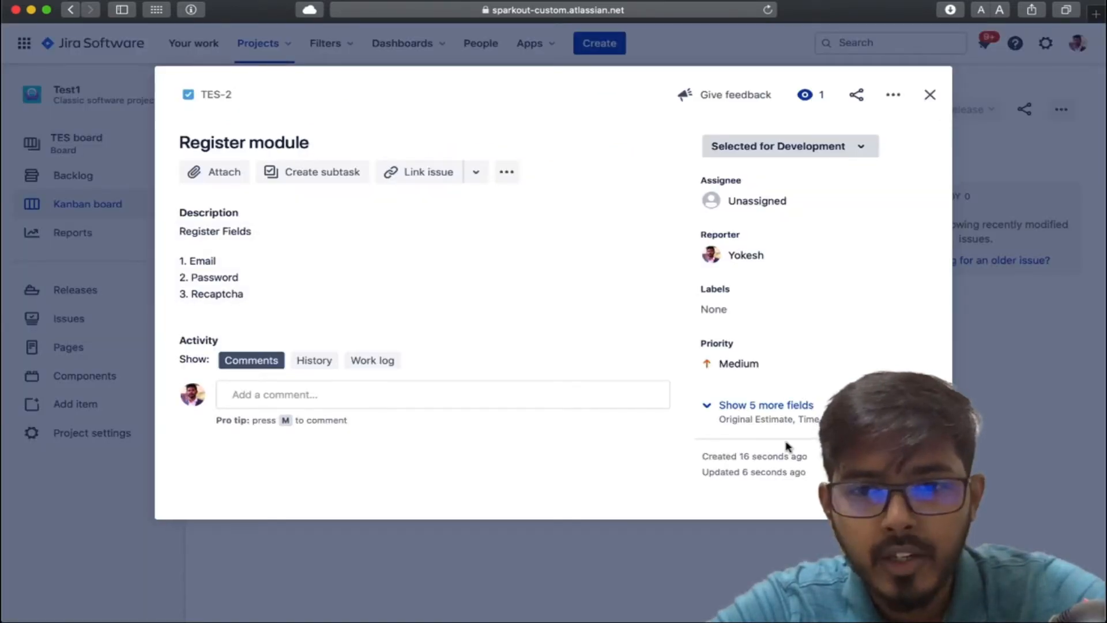
click(766, 403)
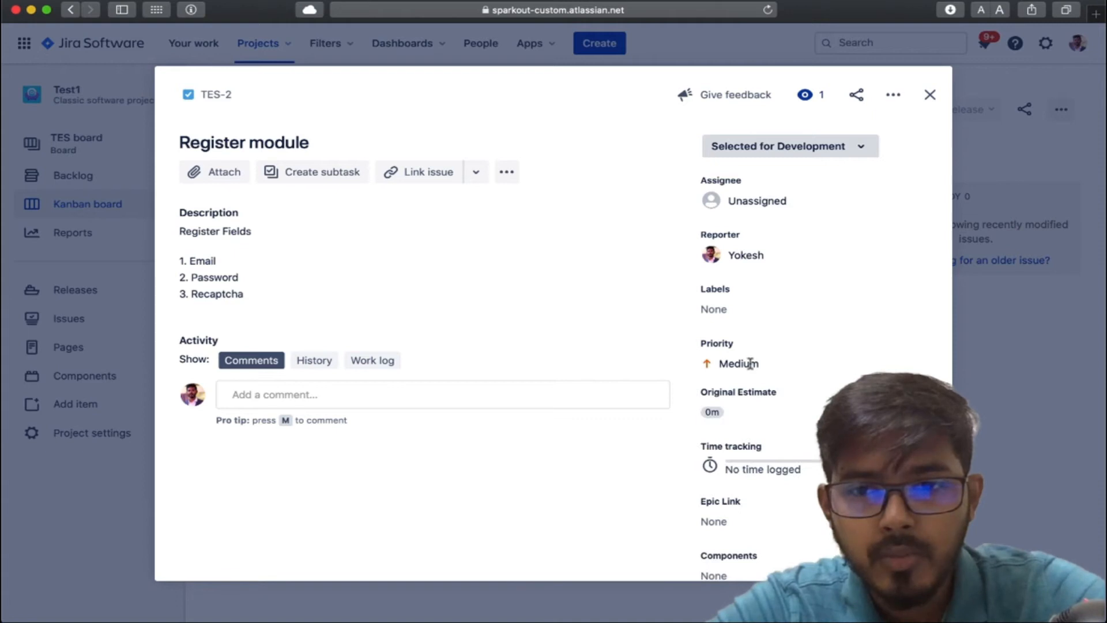
click(749, 366)
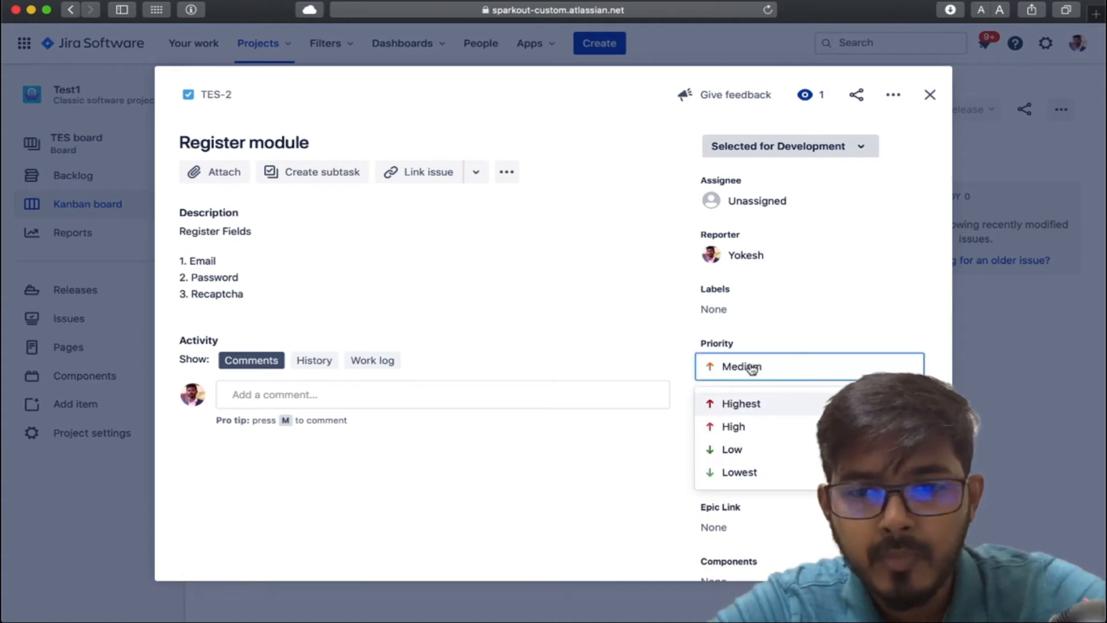
click(748, 410)
scroll(634, 467, down, 3)
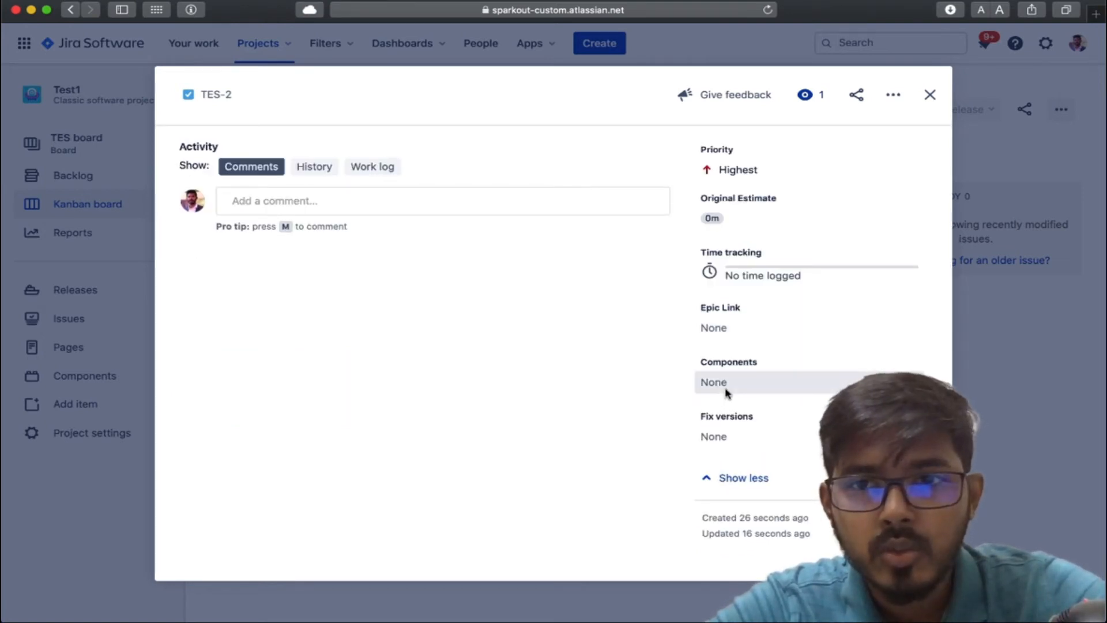
Step: Assign the Register module task to a team member and close its details
scroll(726, 392, up, 3)
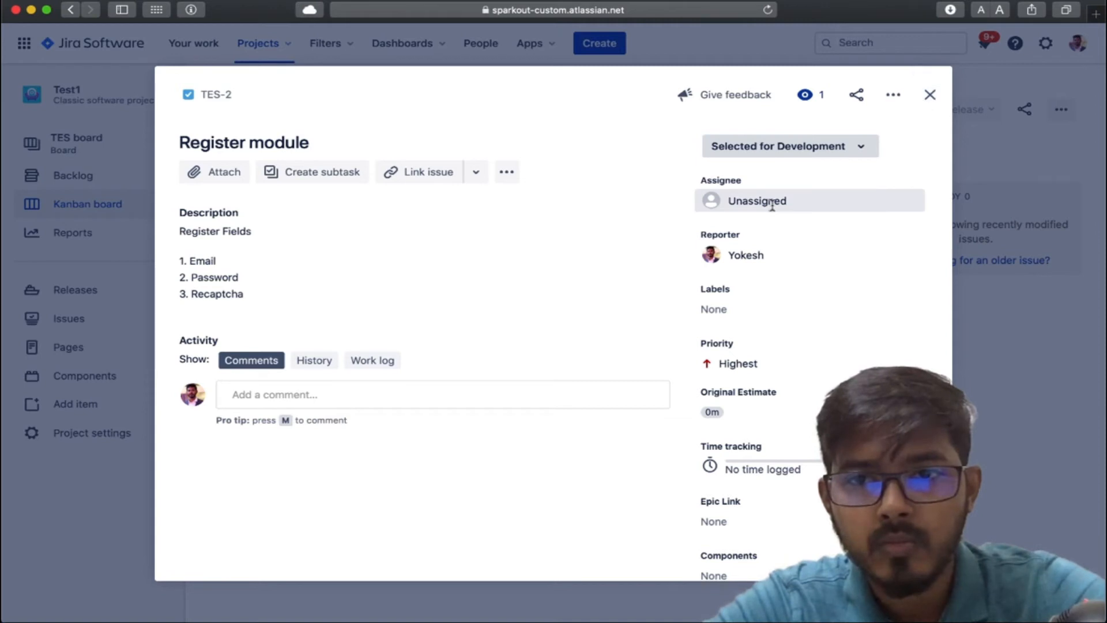
click(796, 206)
text(ru)
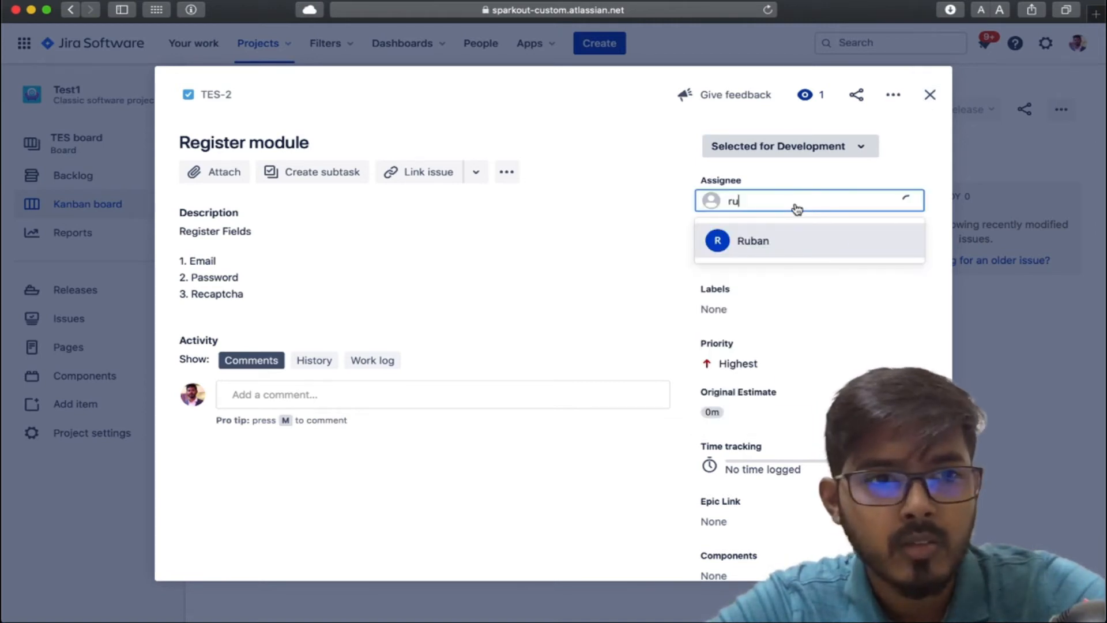
key(Return)
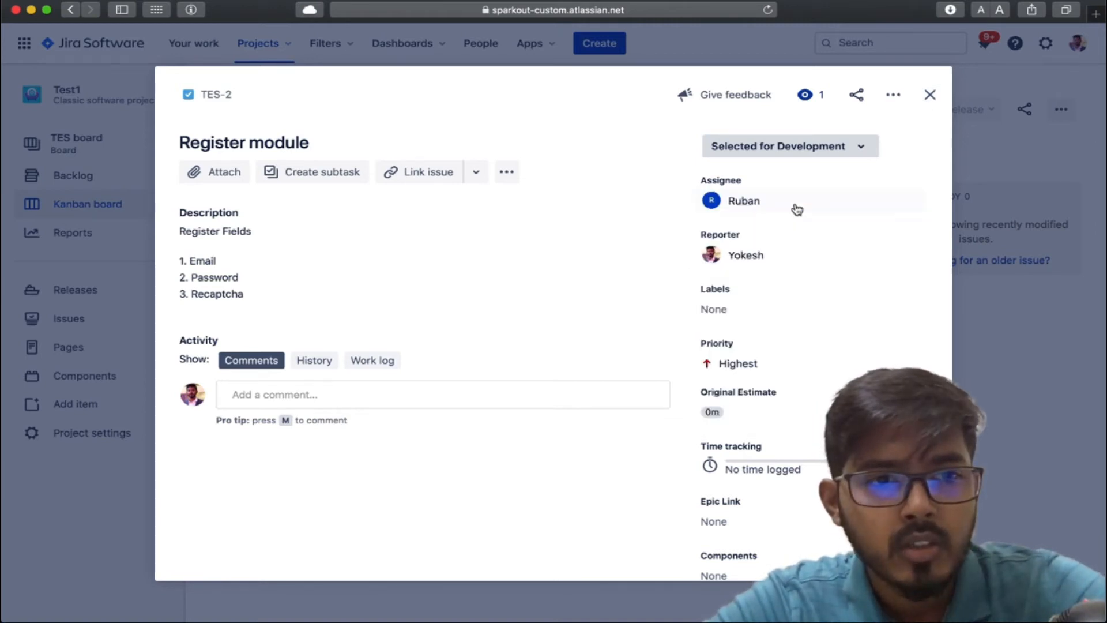
click(929, 94)
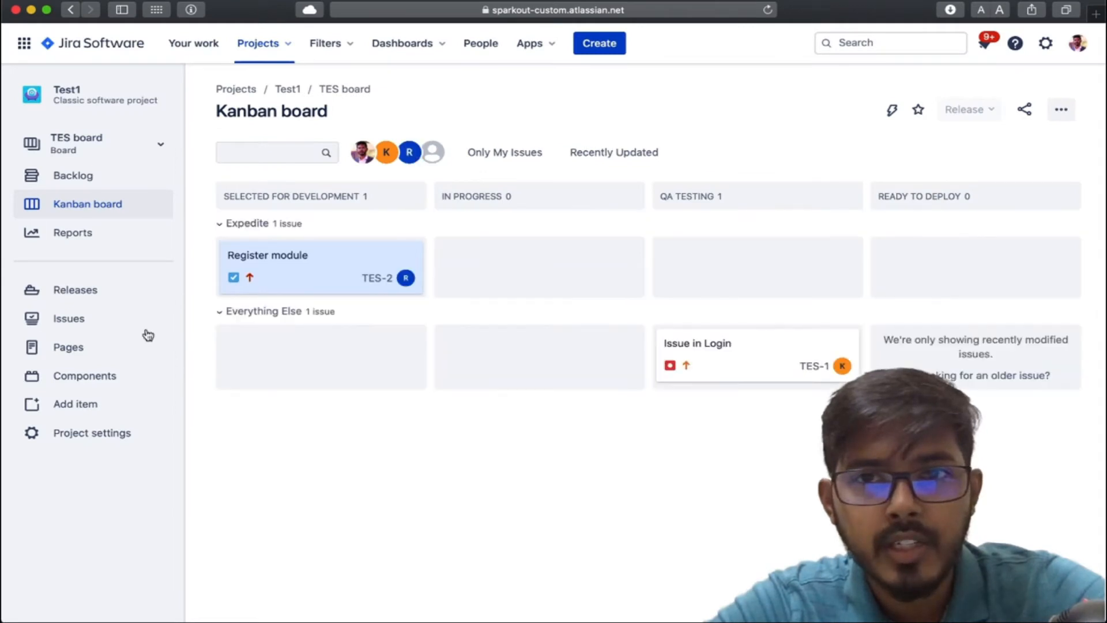
Step: Open the Test1 project's issue list and filter it by one team member as assignee
click(77, 319)
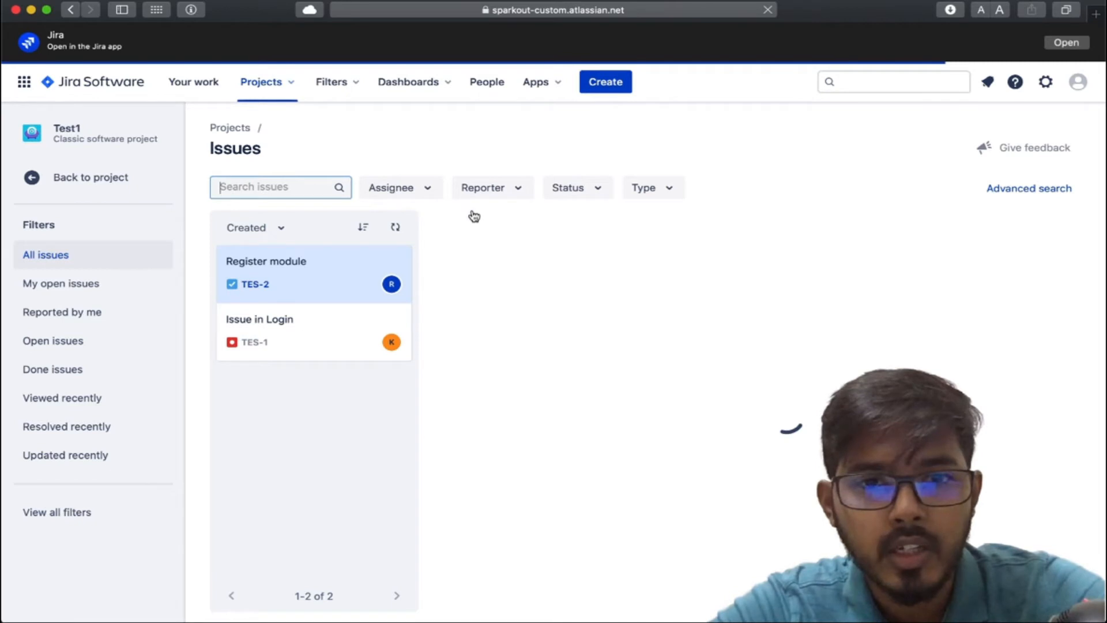
click(429, 193)
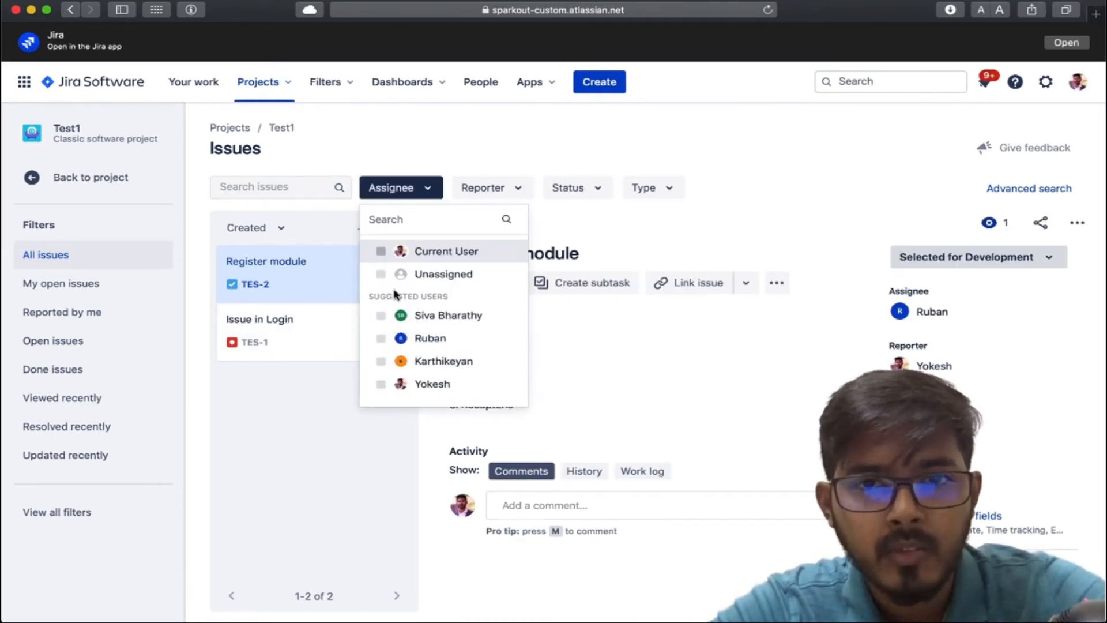
click(380, 316)
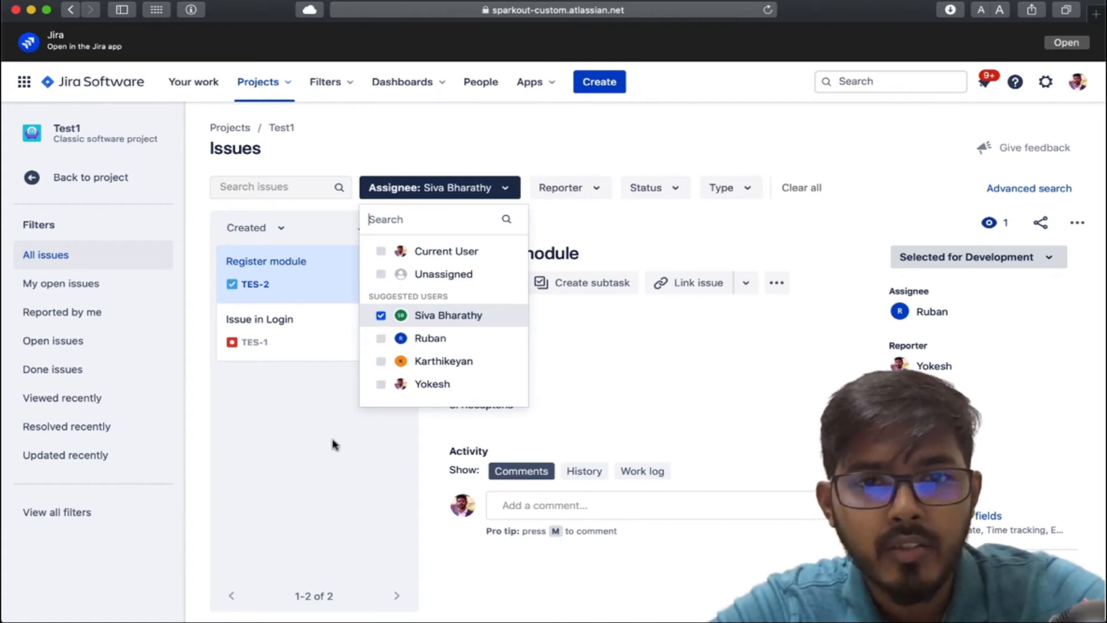
click(445, 190)
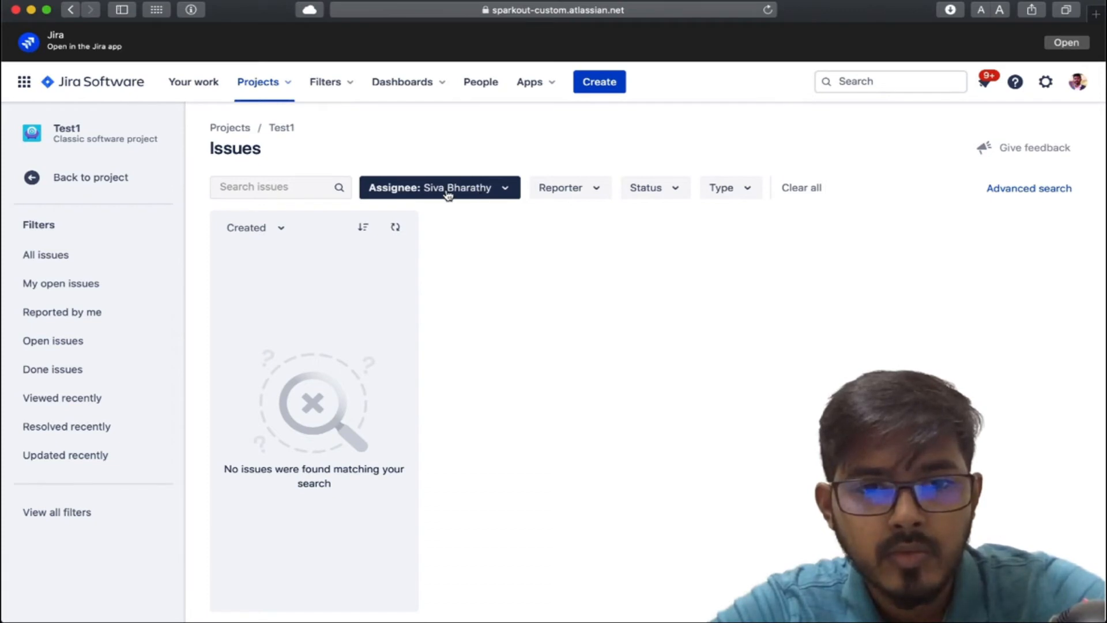
Step: Change the assignee filter to the team member responsible for the Register module task
click(505, 193)
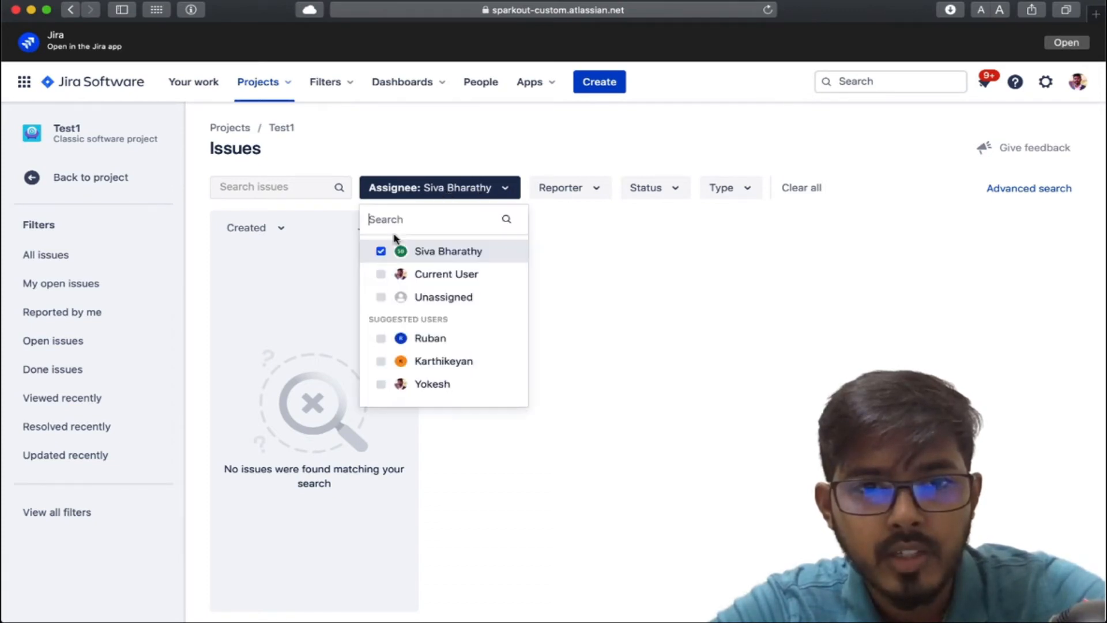
click(380, 251)
click(380, 338)
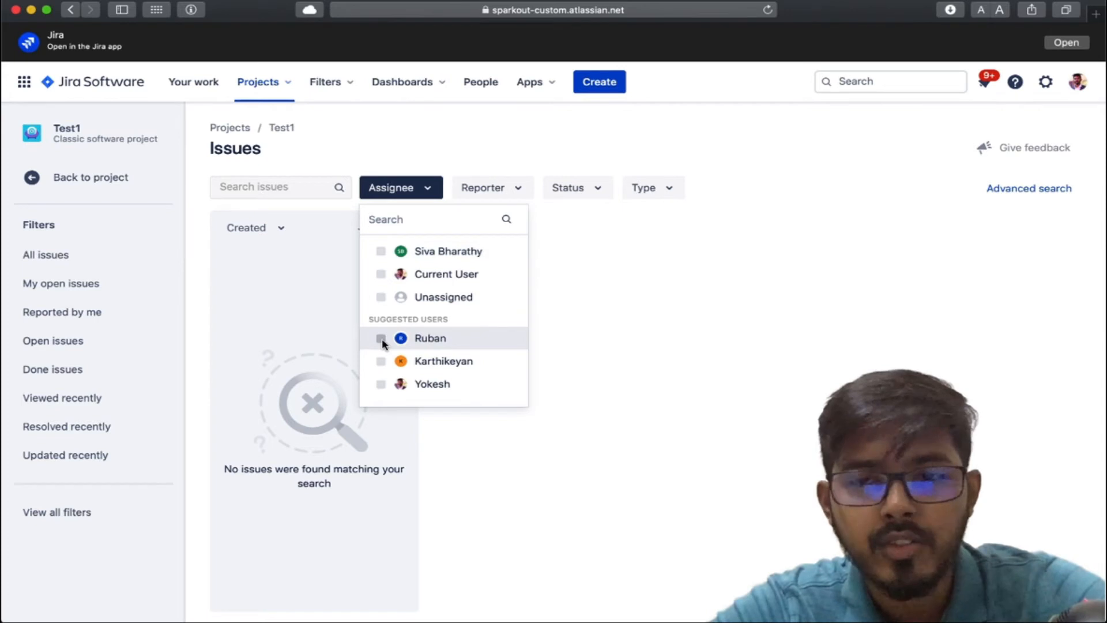
click(340, 329)
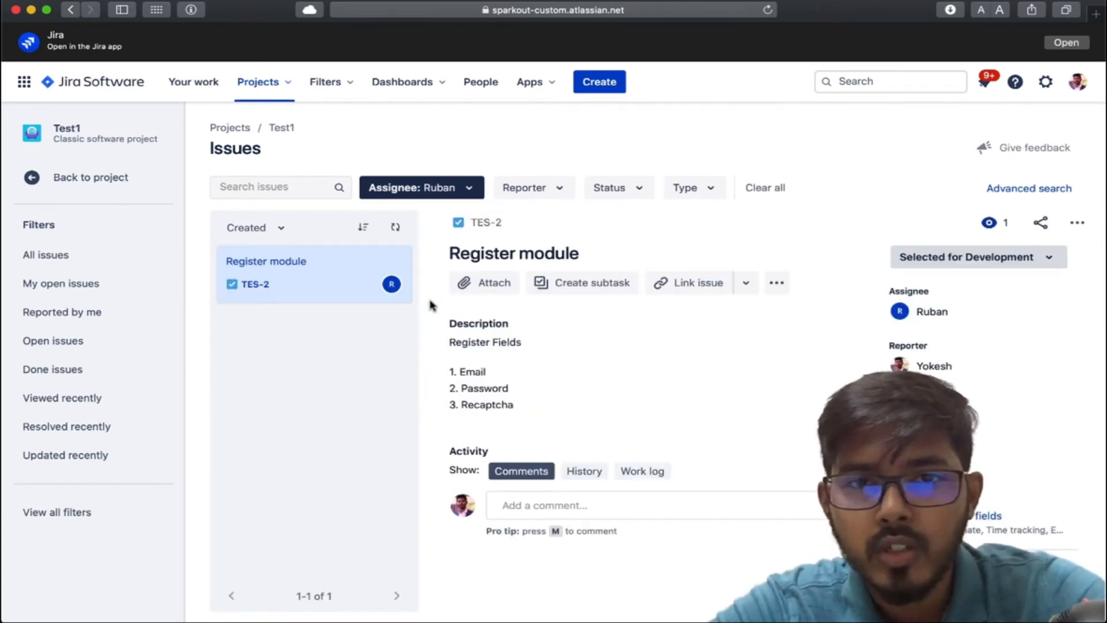
Step: Open the advanced search for the filtered Test1 issues and look through the additional filter criteria available
click(1027, 190)
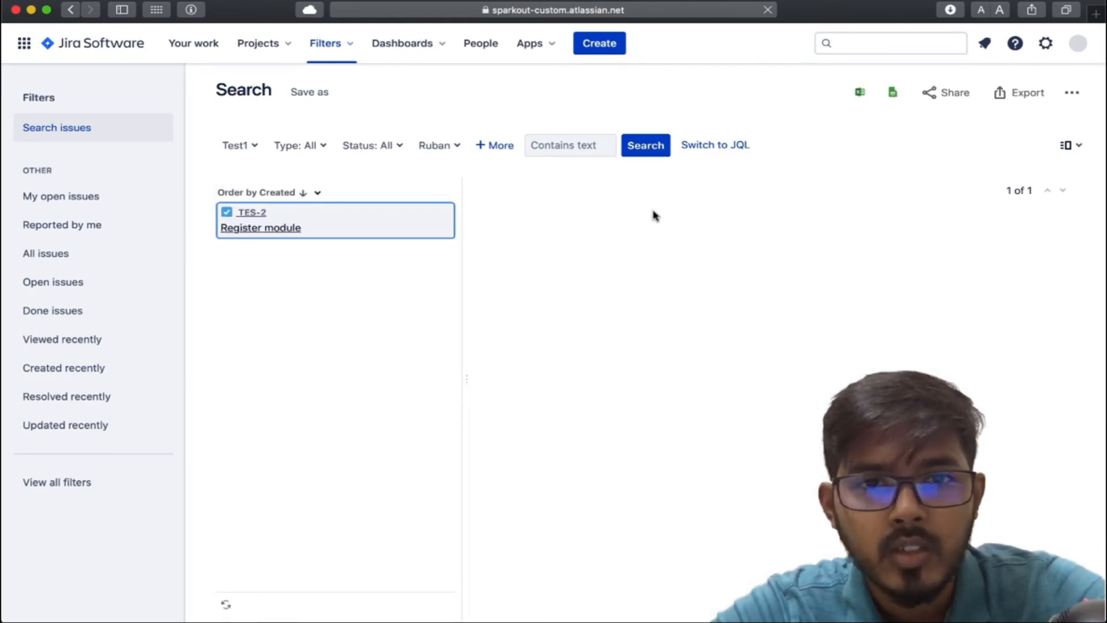
click(358, 232)
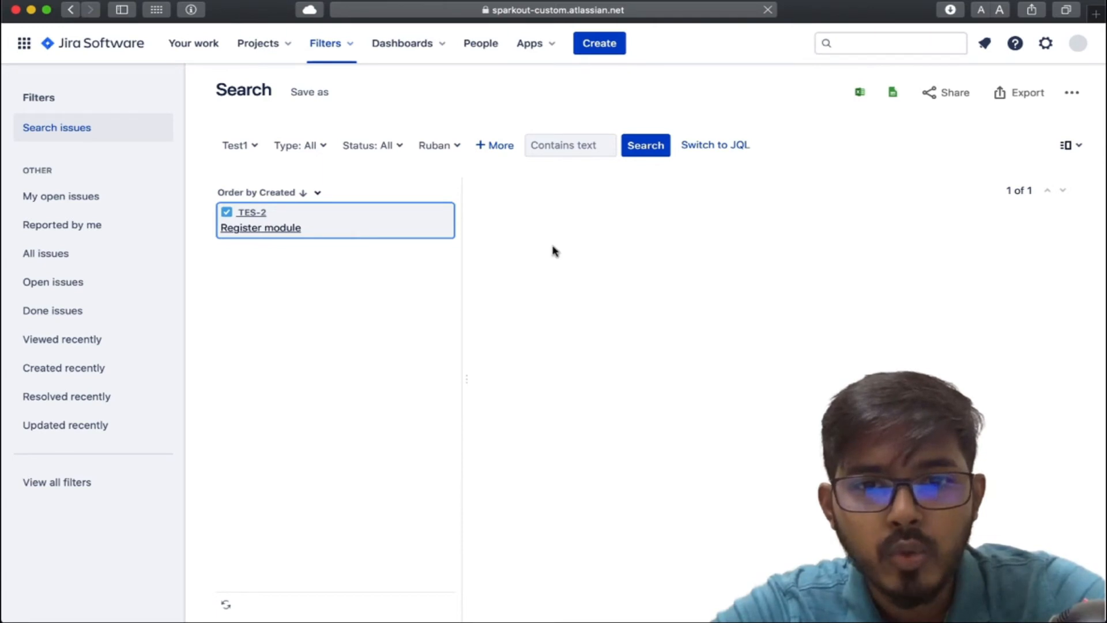
click(499, 148)
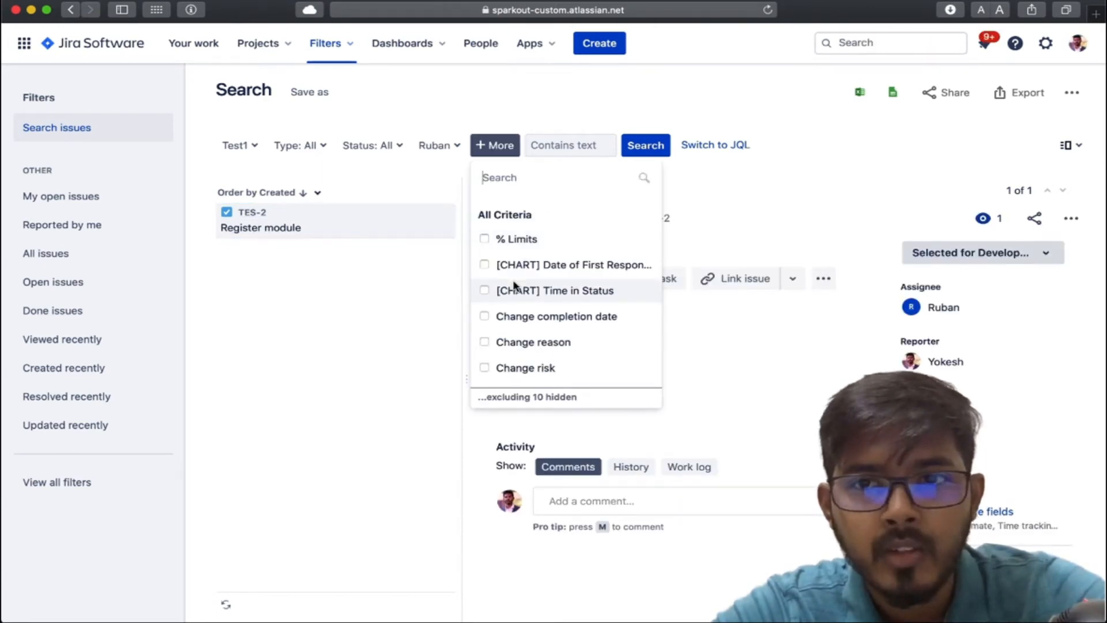
scroll(514, 285, down, 3)
scroll(515, 285, down, 8)
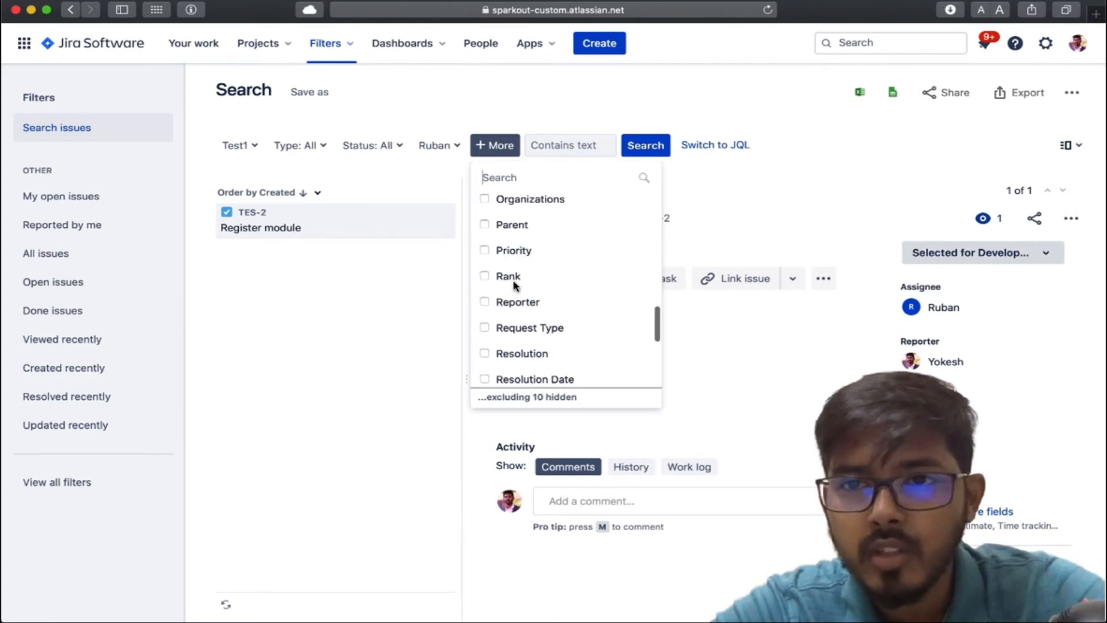
click(731, 185)
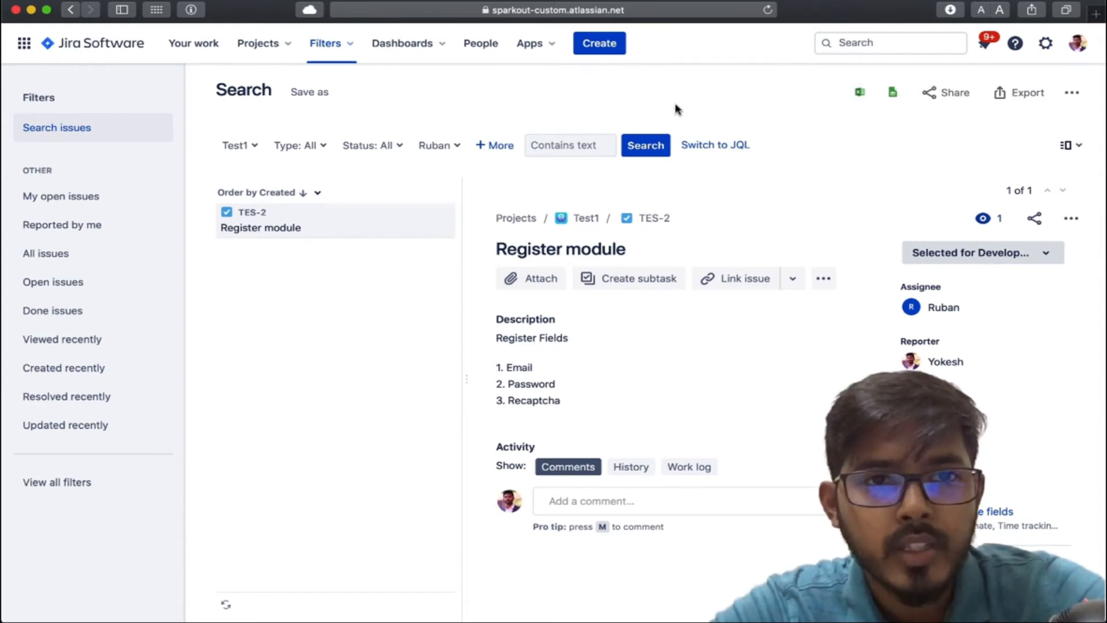
Step: Leave the advanced search and return to the Test1 project's main navigation
click(281, 53)
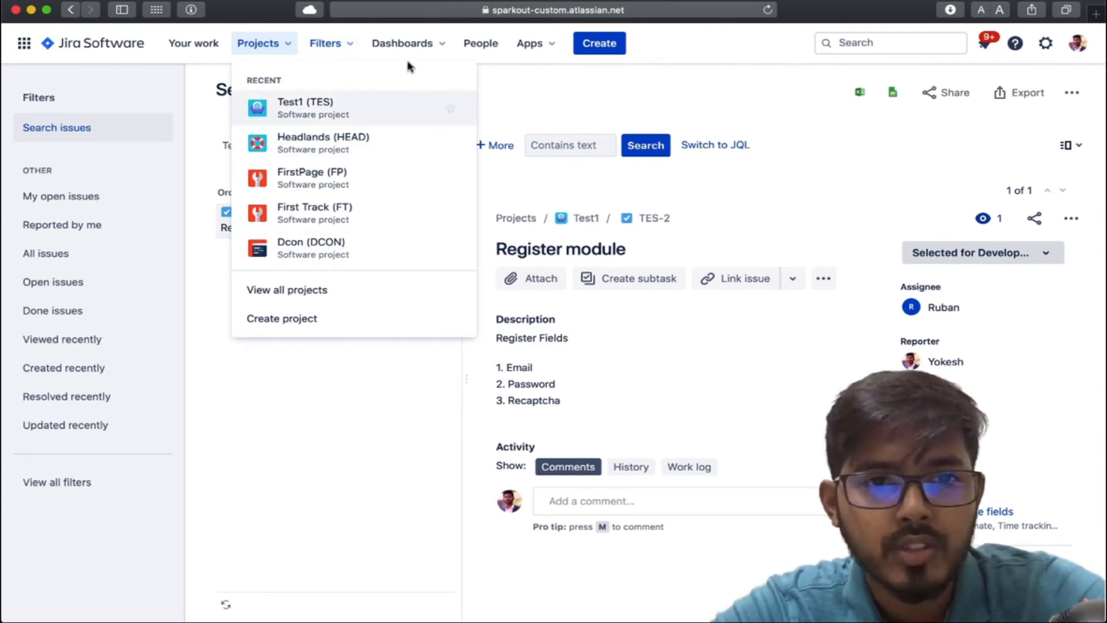
click(284, 52)
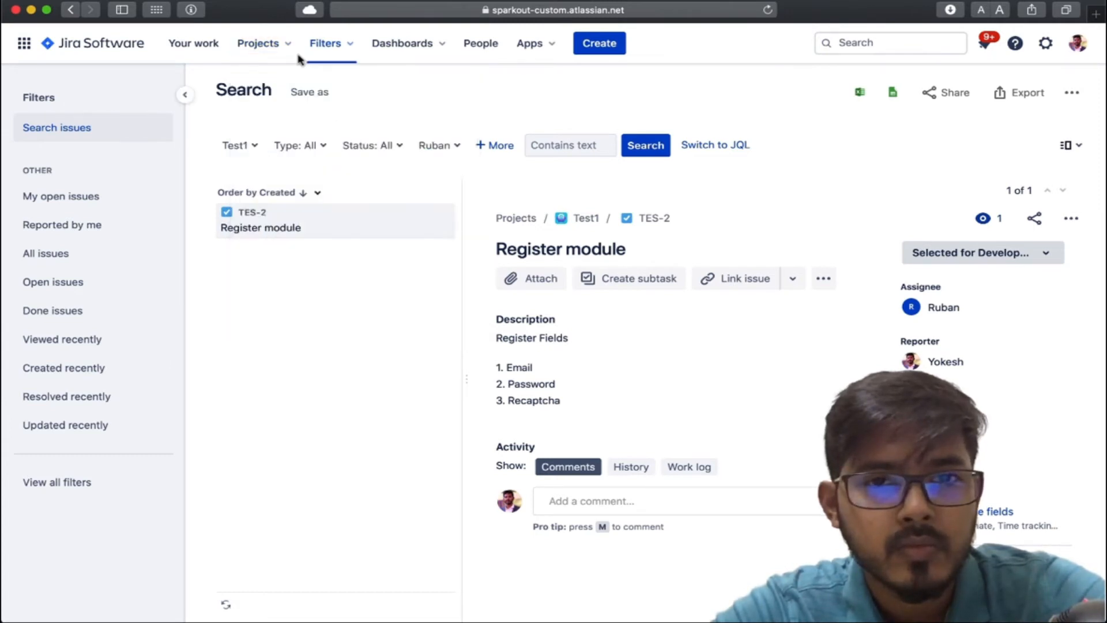
click(72, 10)
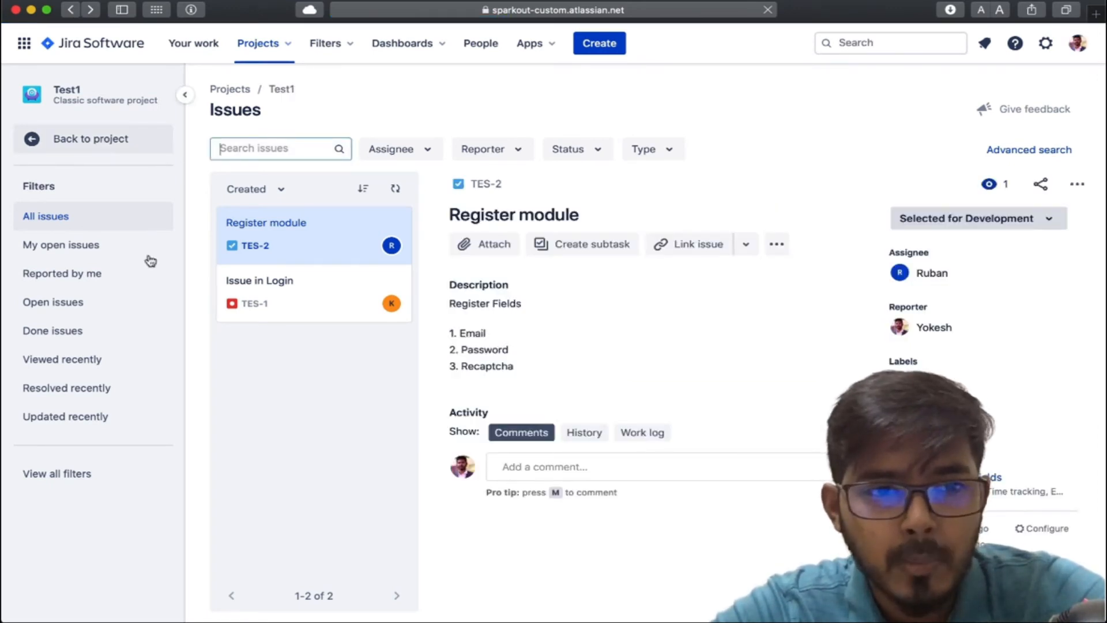
click(122, 144)
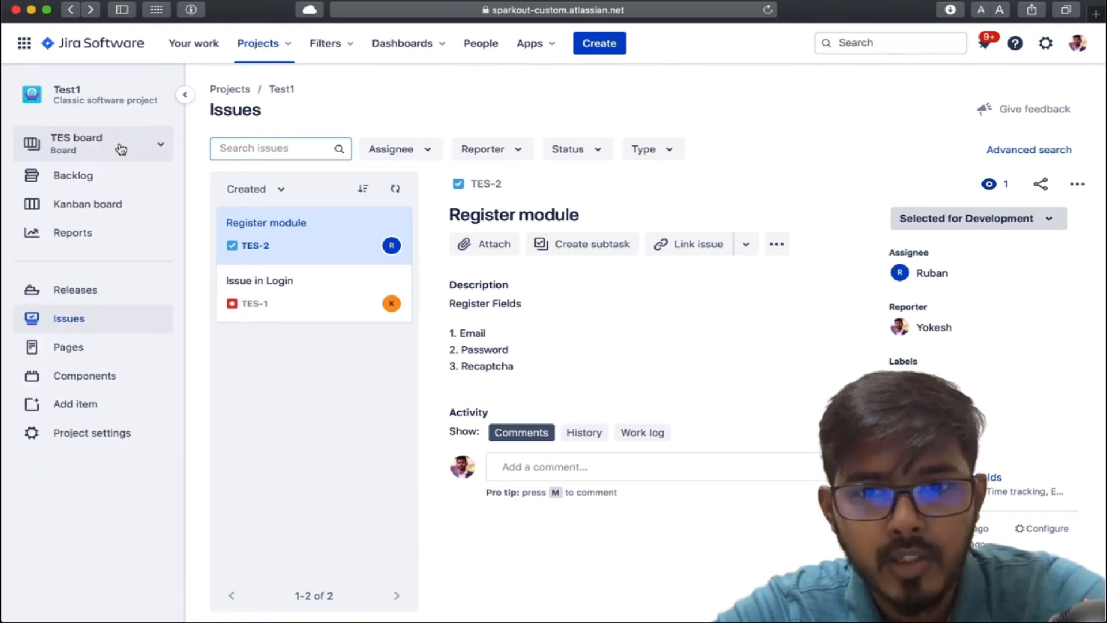
Step: Start a new component in the Test1 project with the name Chat and the description Chat Module
click(92, 377)
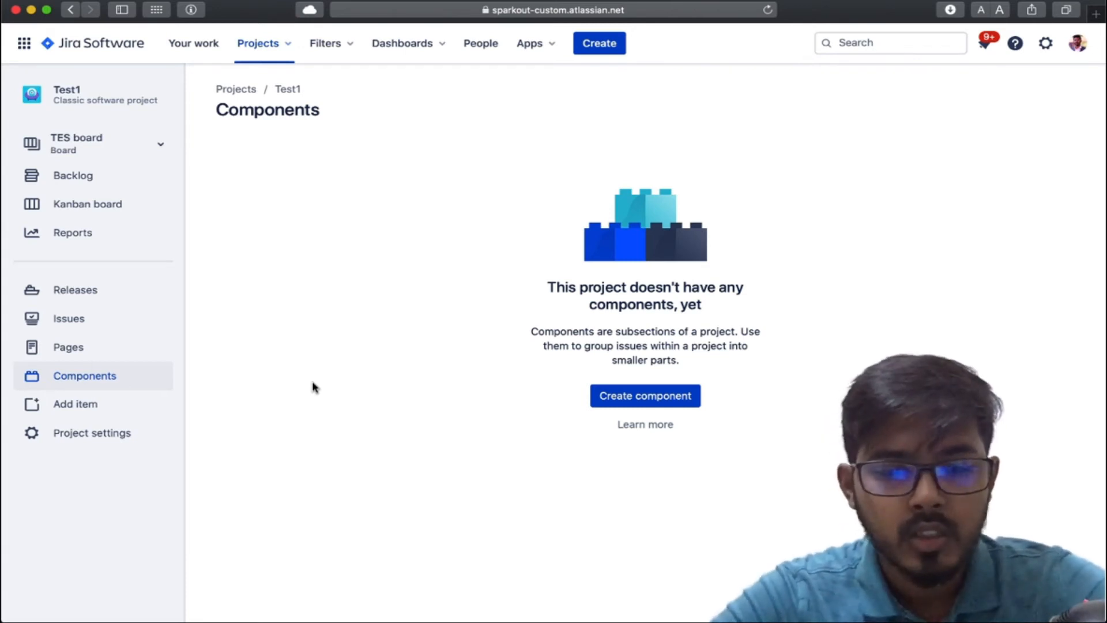
click(610, 397)
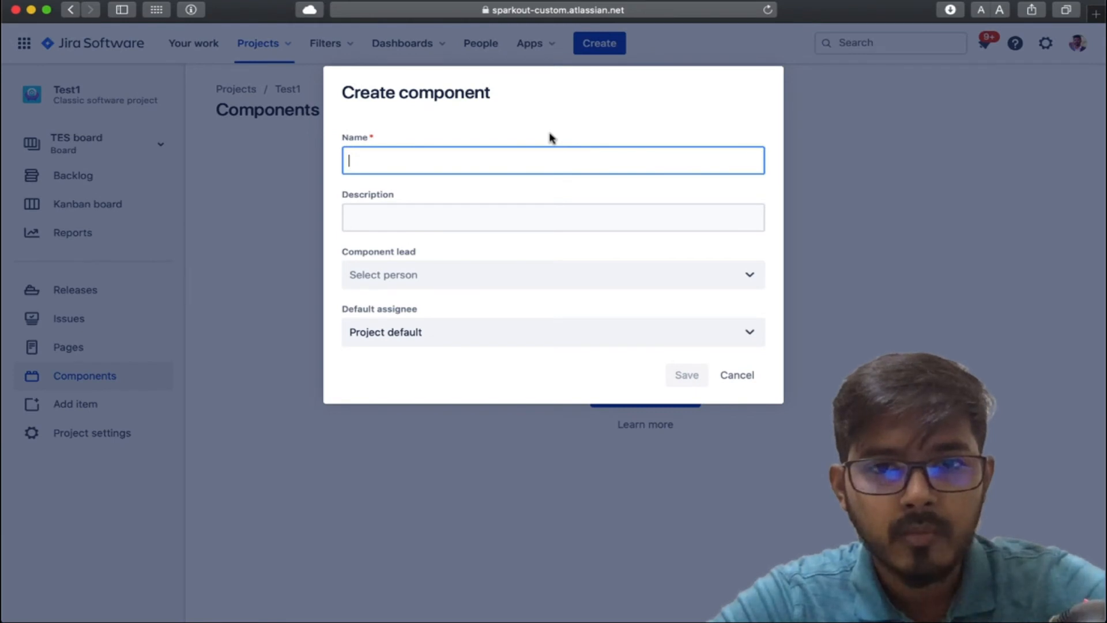
text(Chat)
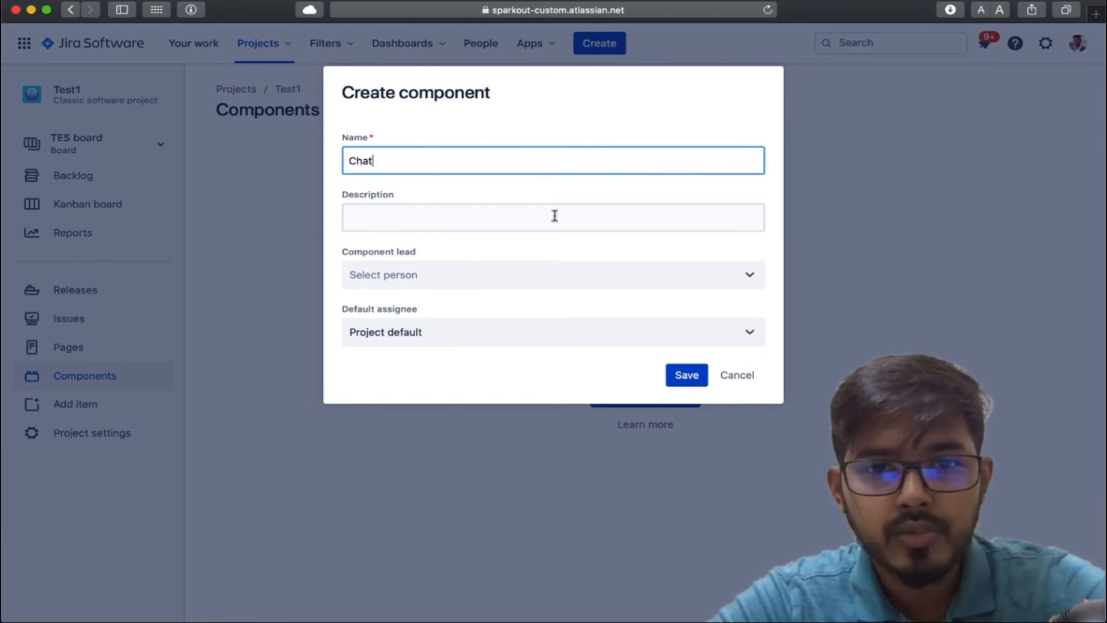
click(573, 255)
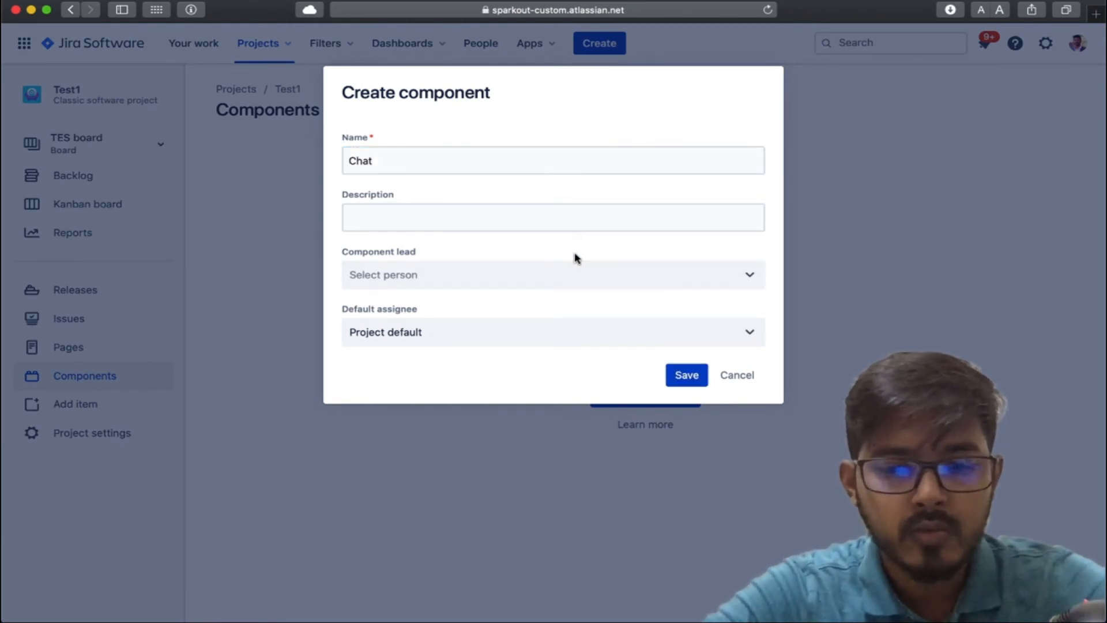
click(574, 216)
click(578, 254)
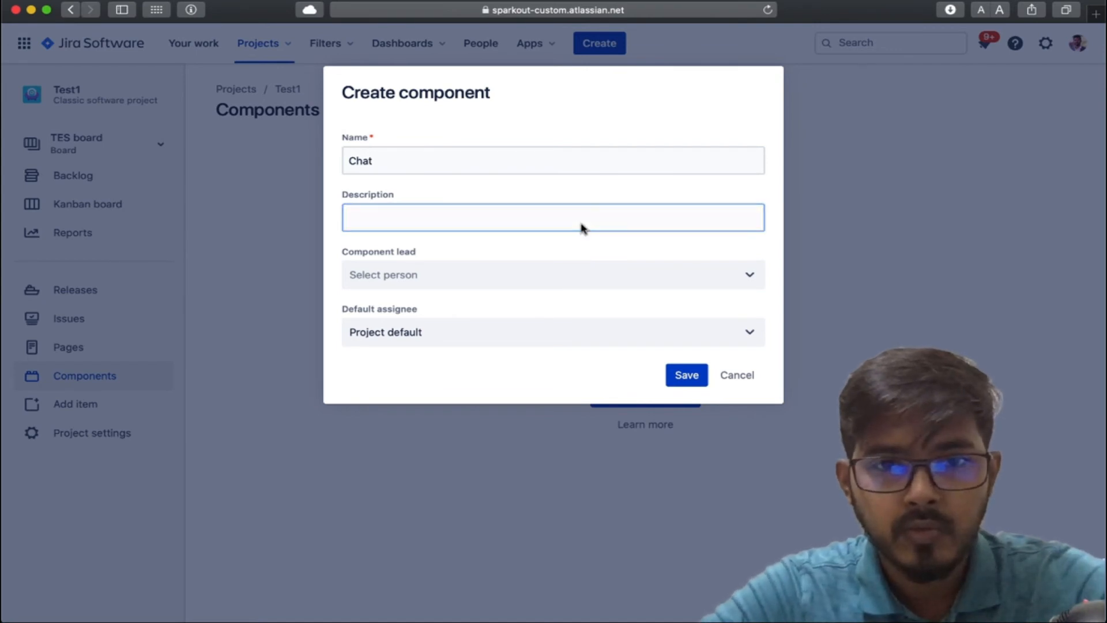
click(583, 218)
text(Ch)
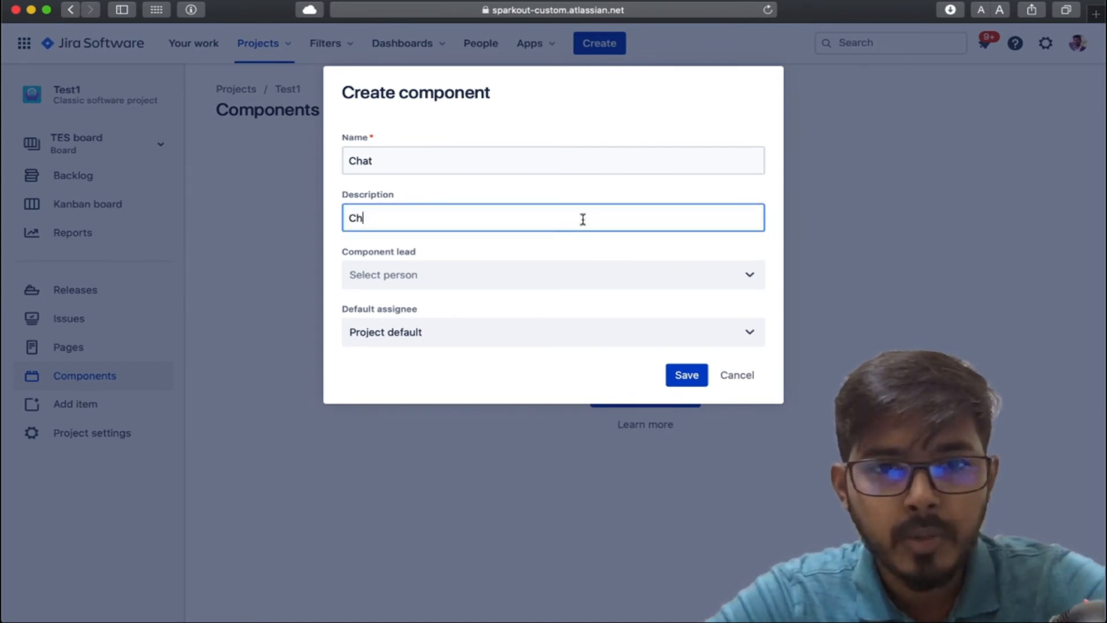
text(at Module)
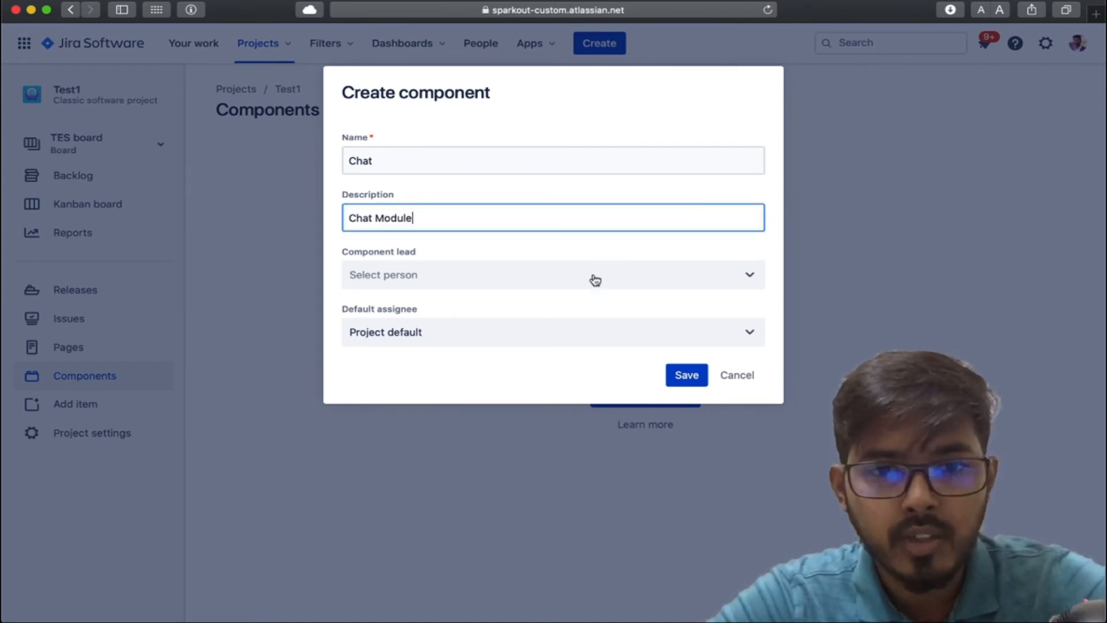
Step: Set the Chat component's default assignee to Project lead, leave the component lead empty, and save the component
click(593, 276)
click(604, 248)
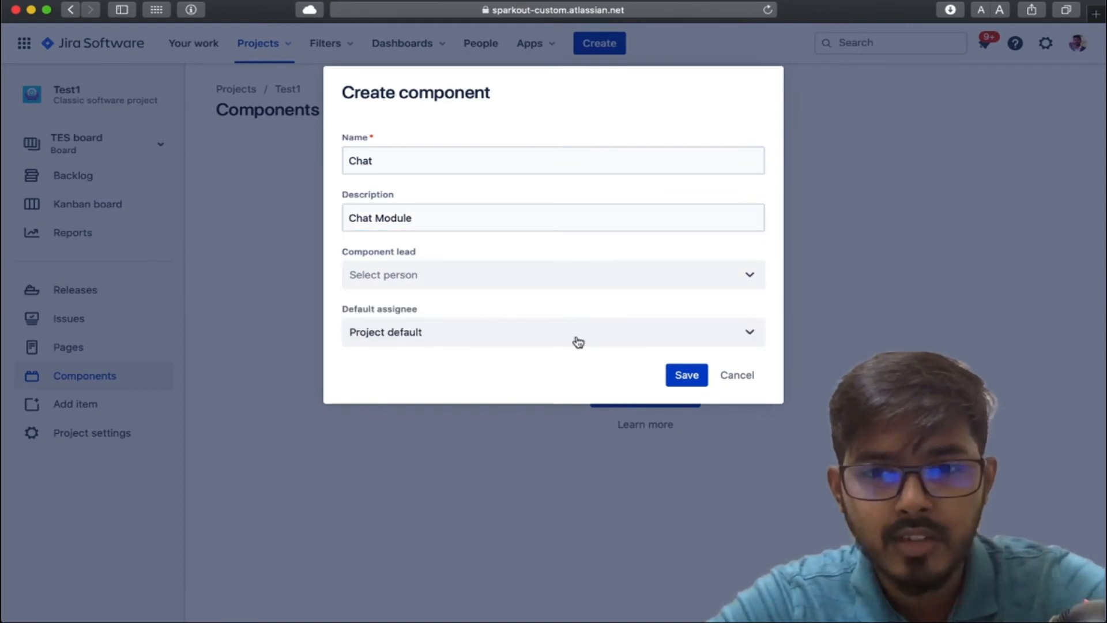
click(579, 341)
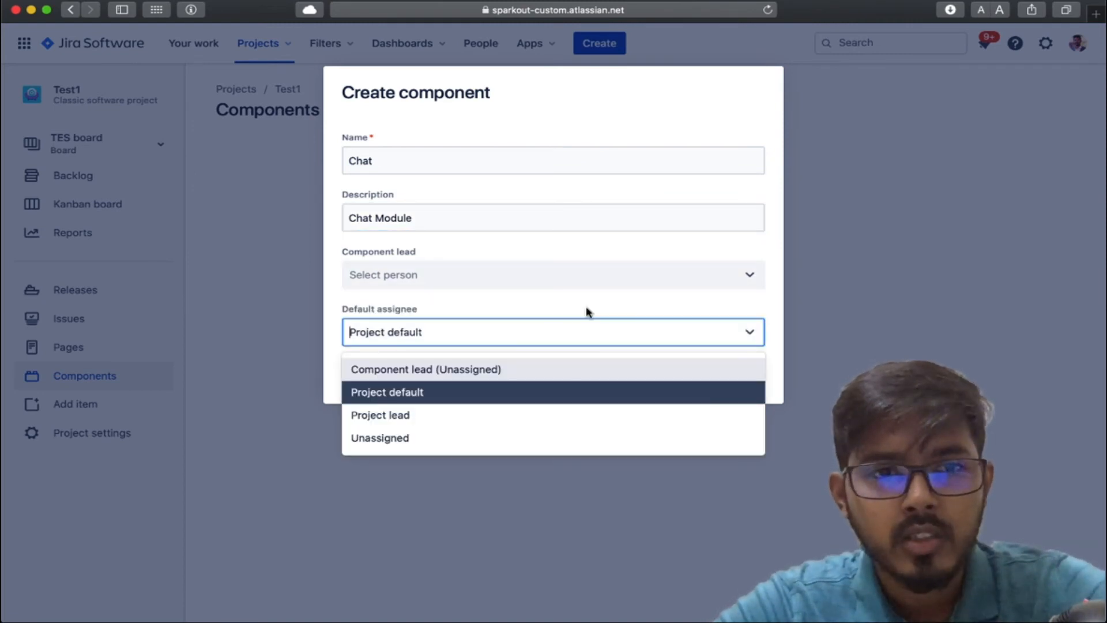
click(548, 415)
click(686, 375)
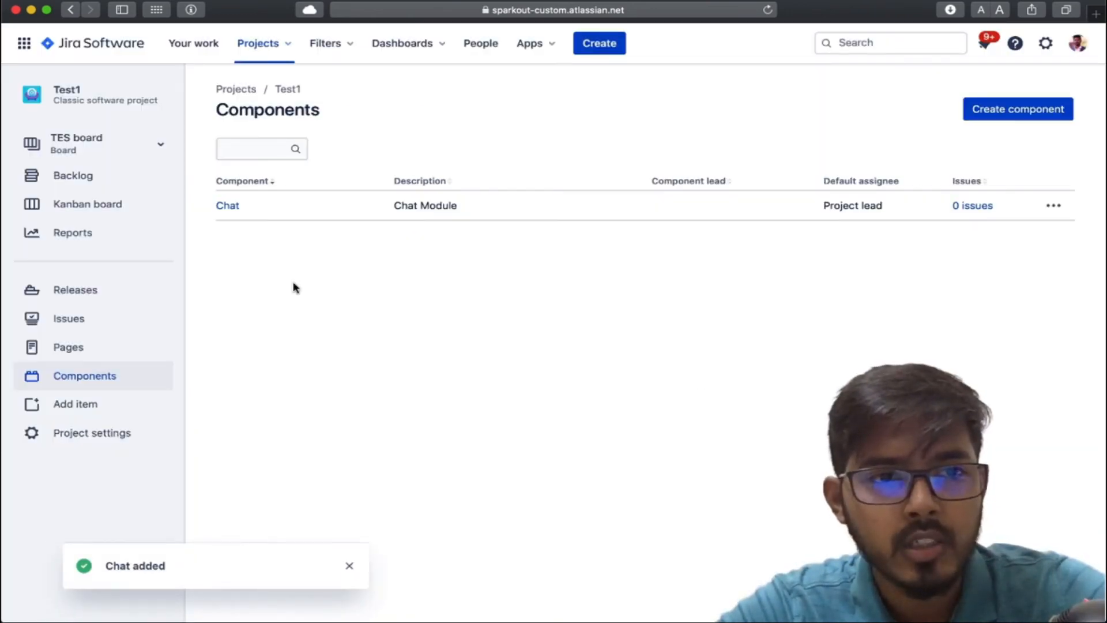
Step: Open the Issue in Login bug from the Kanban board and show its additional fields
click(97, 200)
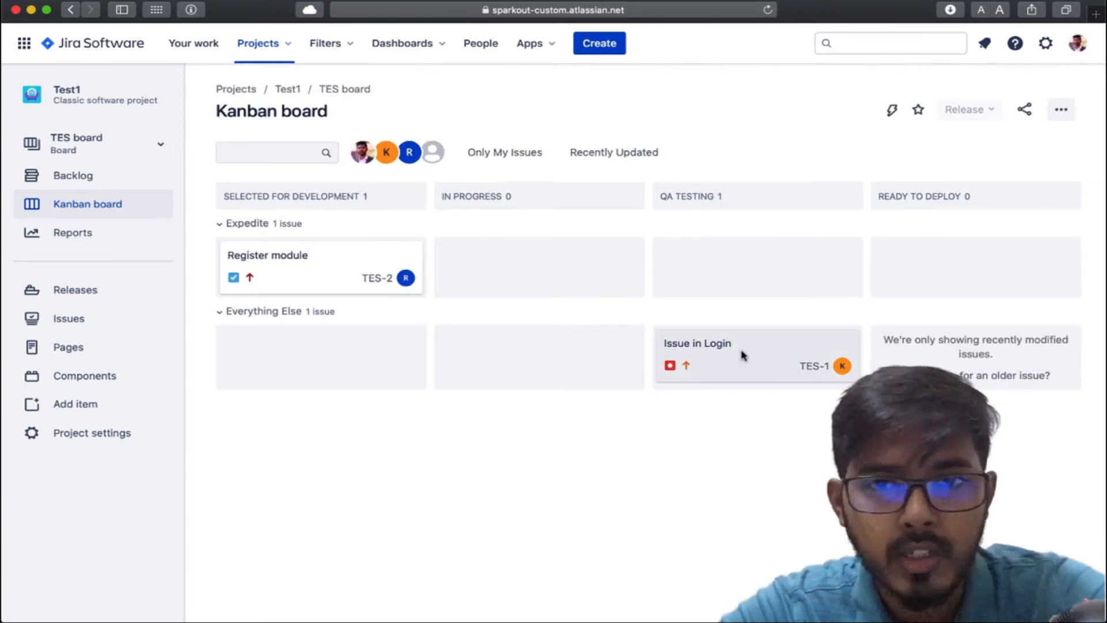
click(743, 355)
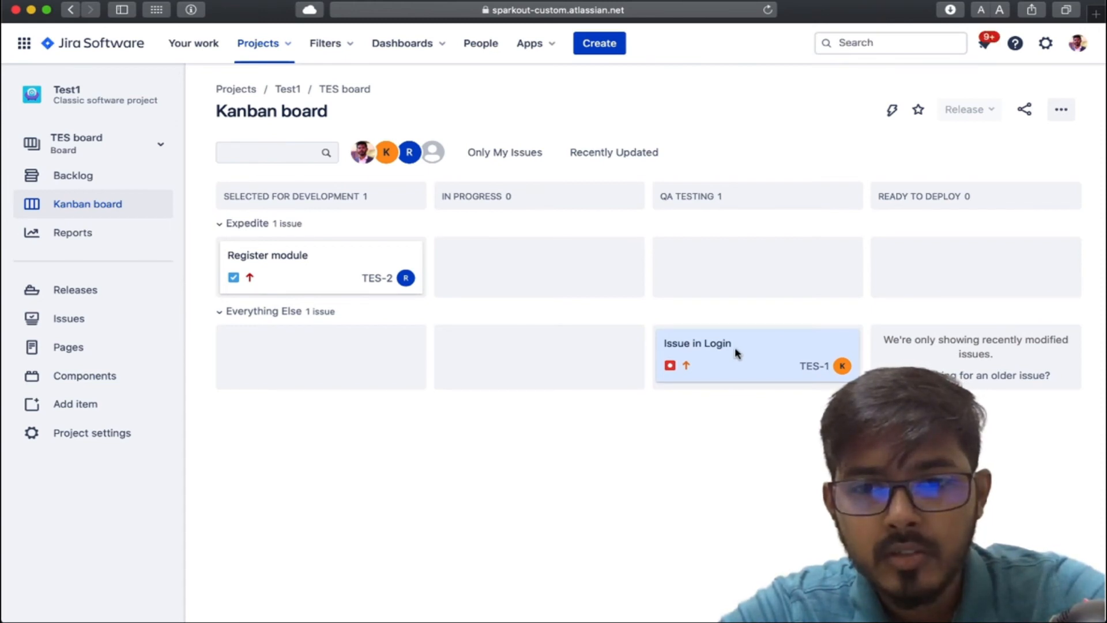
click(734, 348)
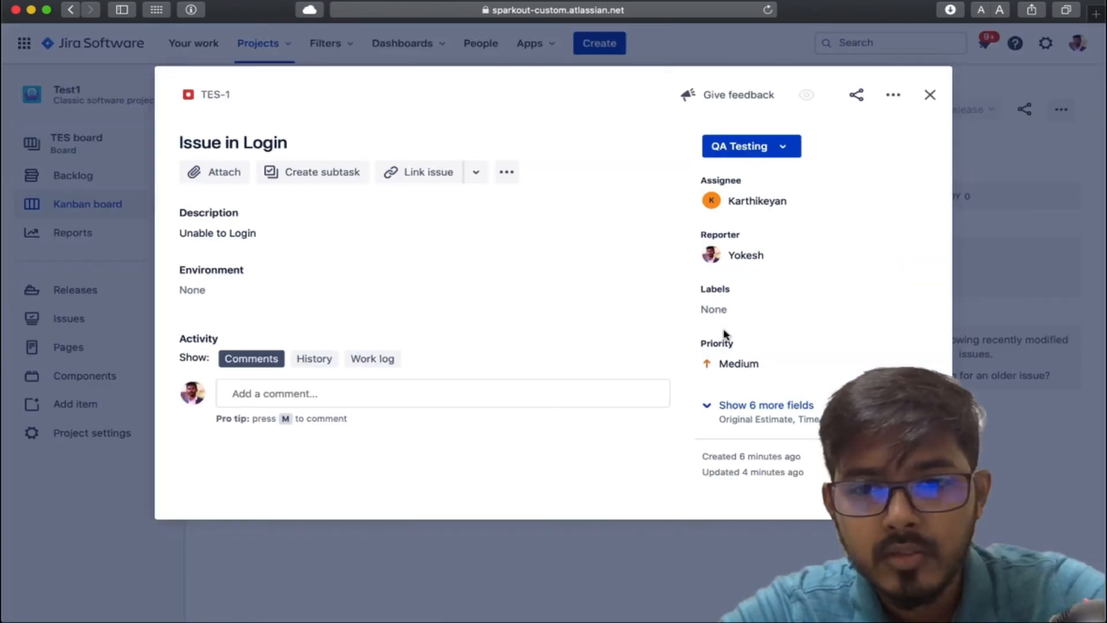
click(740, 411)
scroll(732, 458, down, 3)
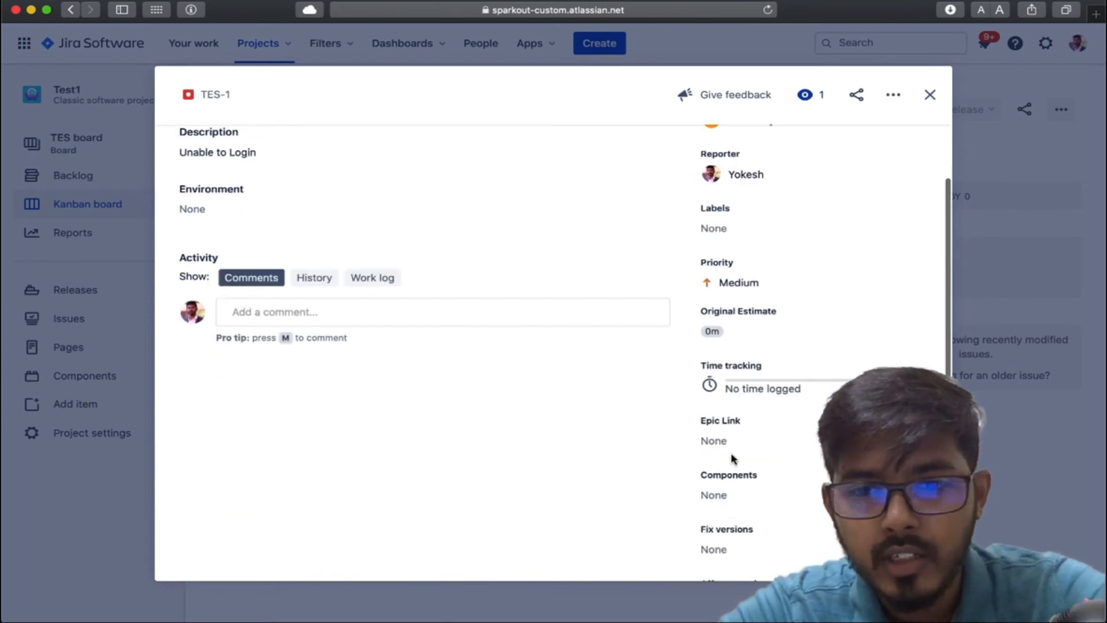
scroll(732, 459, down, 2)
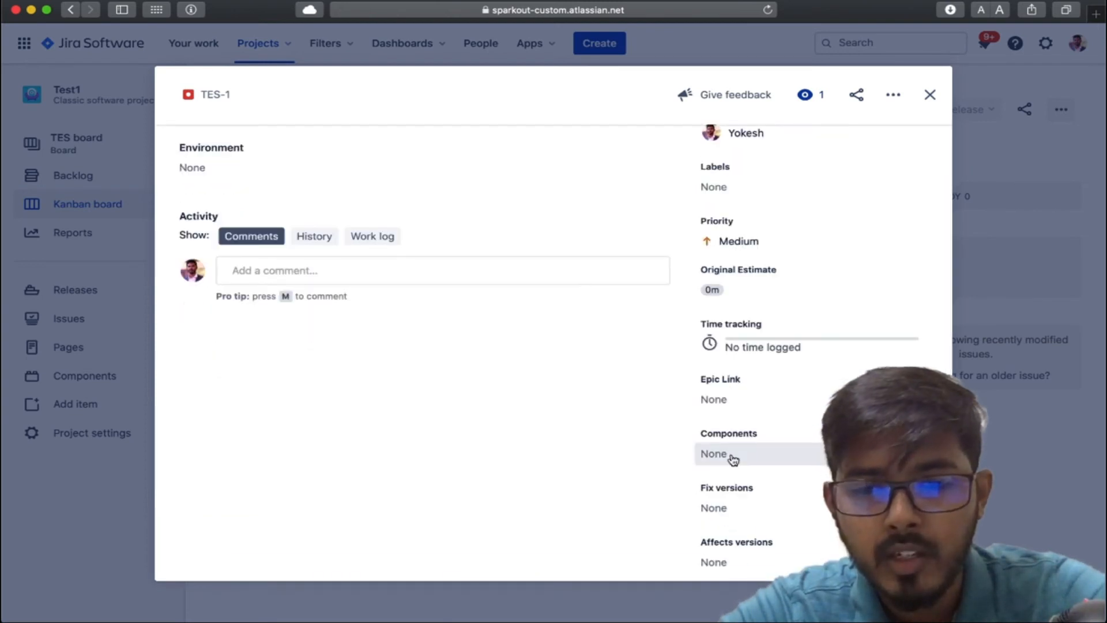
Step: Add the Chat component to the Issue in Login bug and close its details
click(732, 460)
click(730, 493)
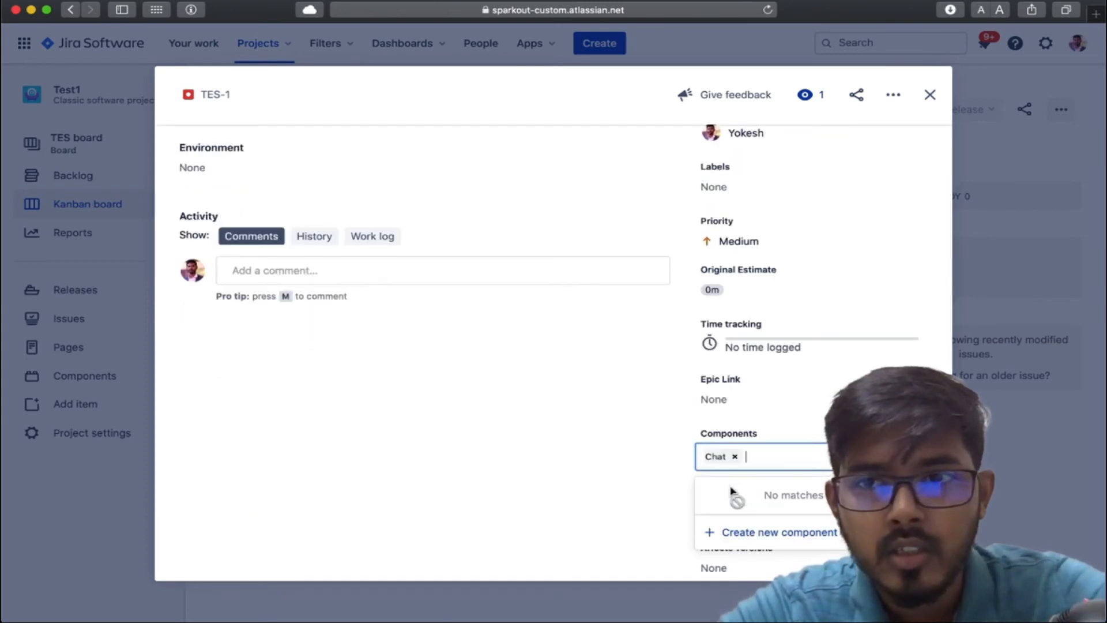
click(672, 416)
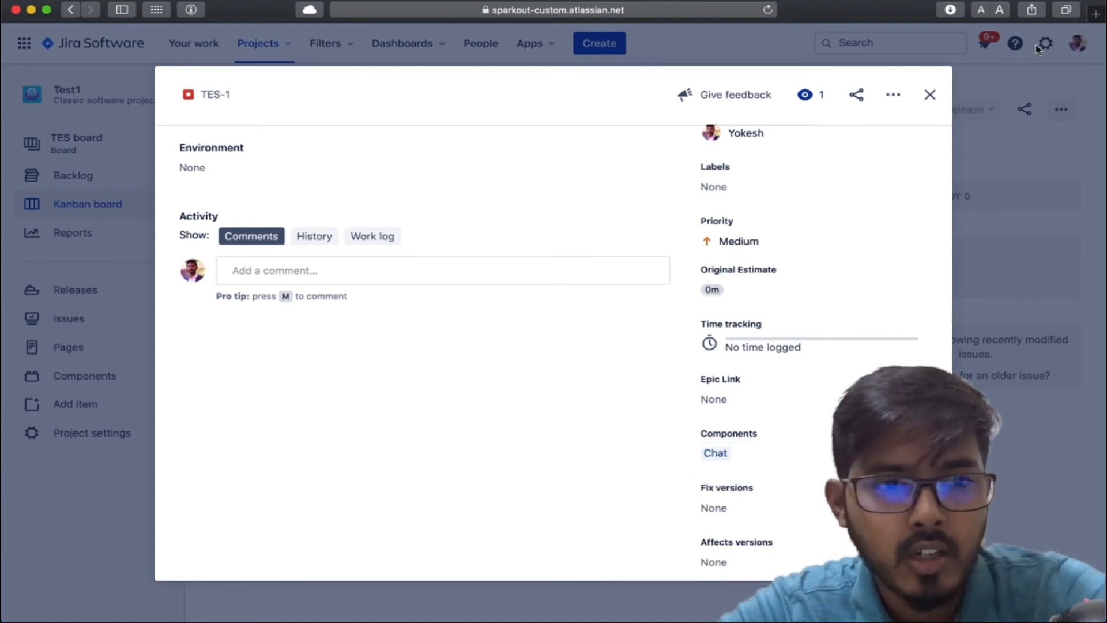
click(930, 94)
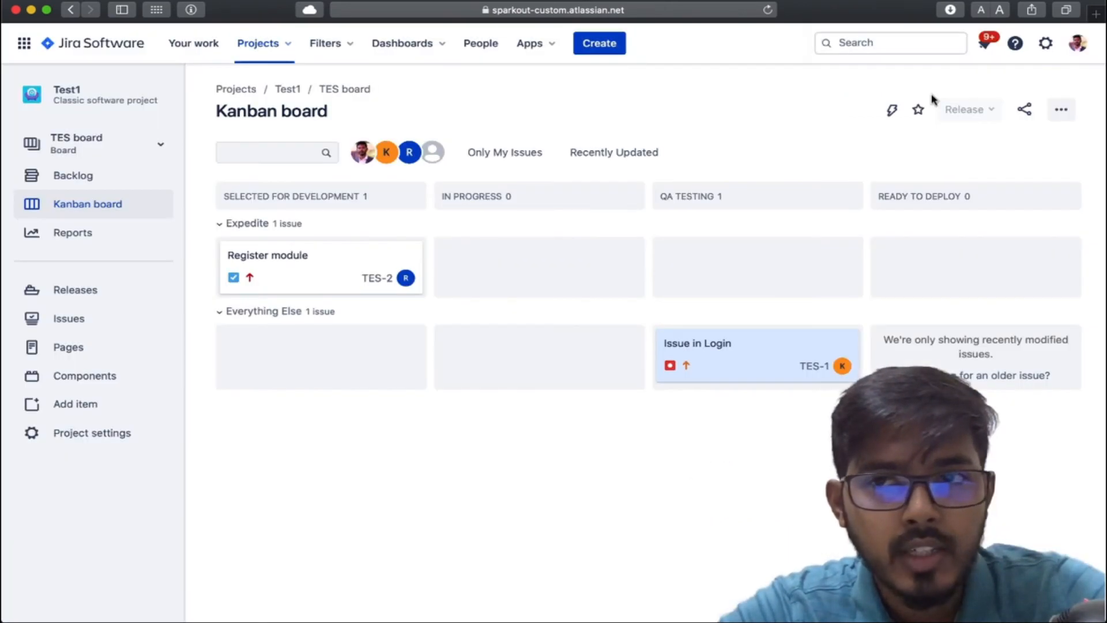
Step: View the issues linked to the Chat component from the component list, and return to the list
click(98, 379)
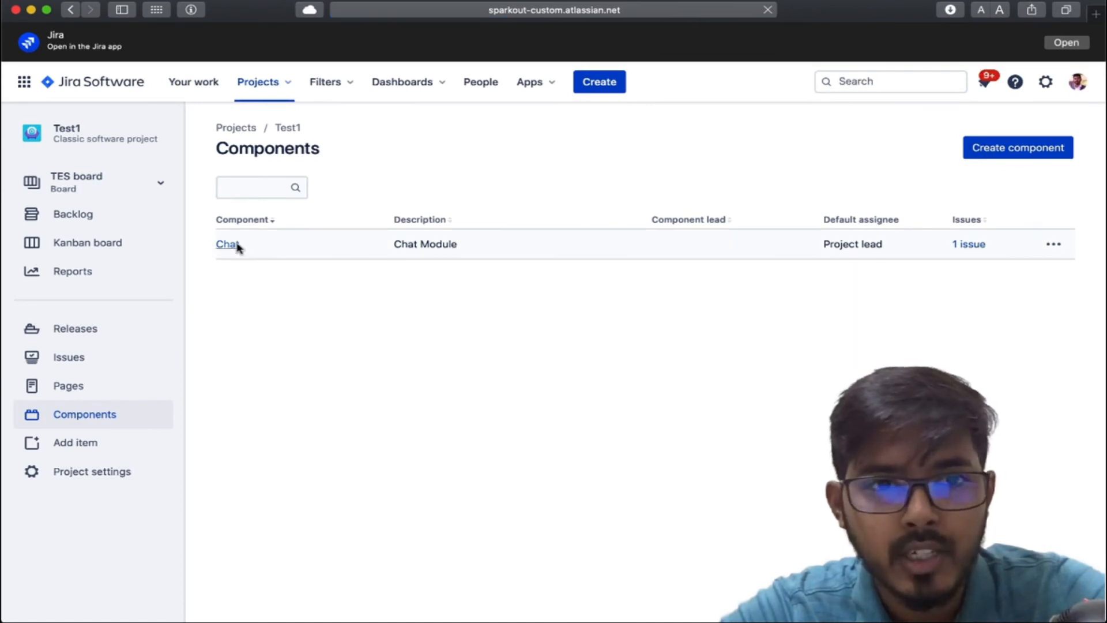
click(227, 244)
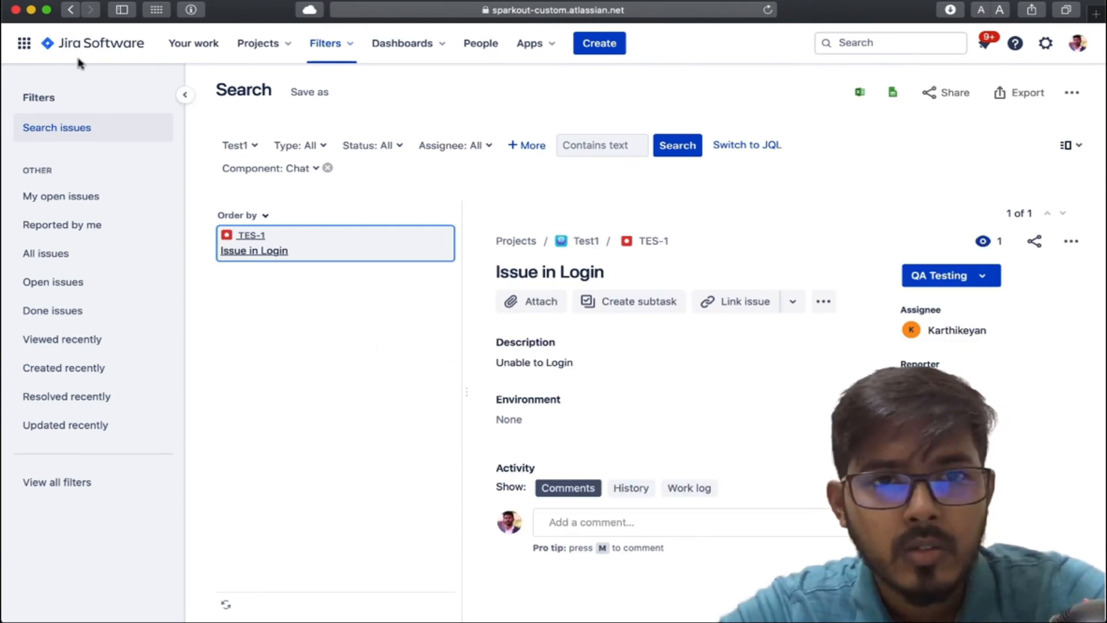
click(69, 11)
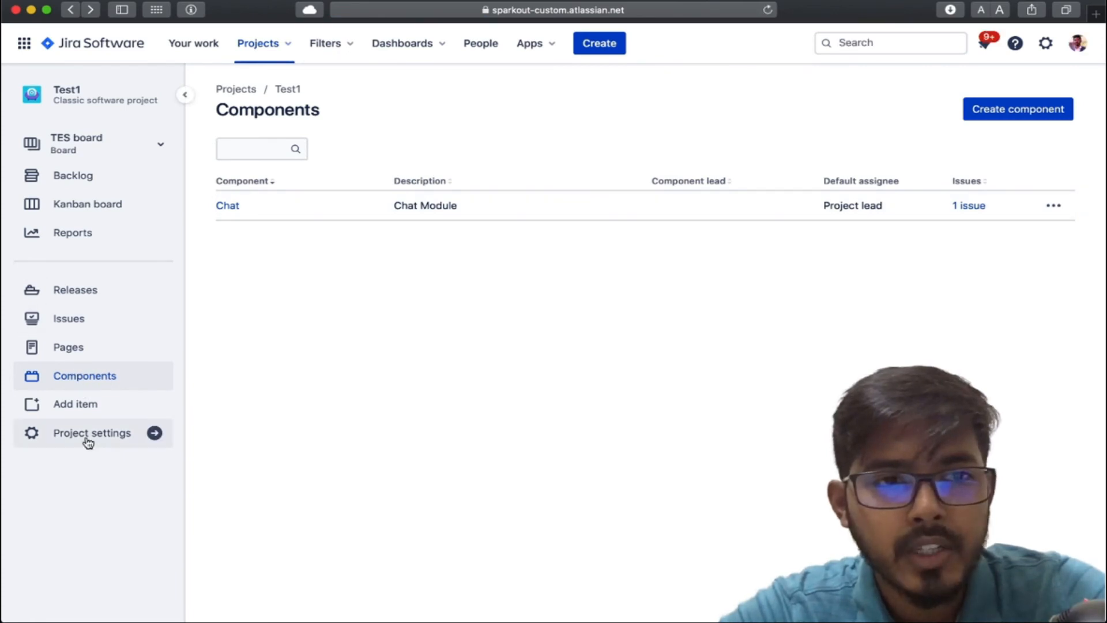
Step: Generate Test1's Created vs Resolved Issues Report with the default settings and examine its chart and data table
click(104, 229)
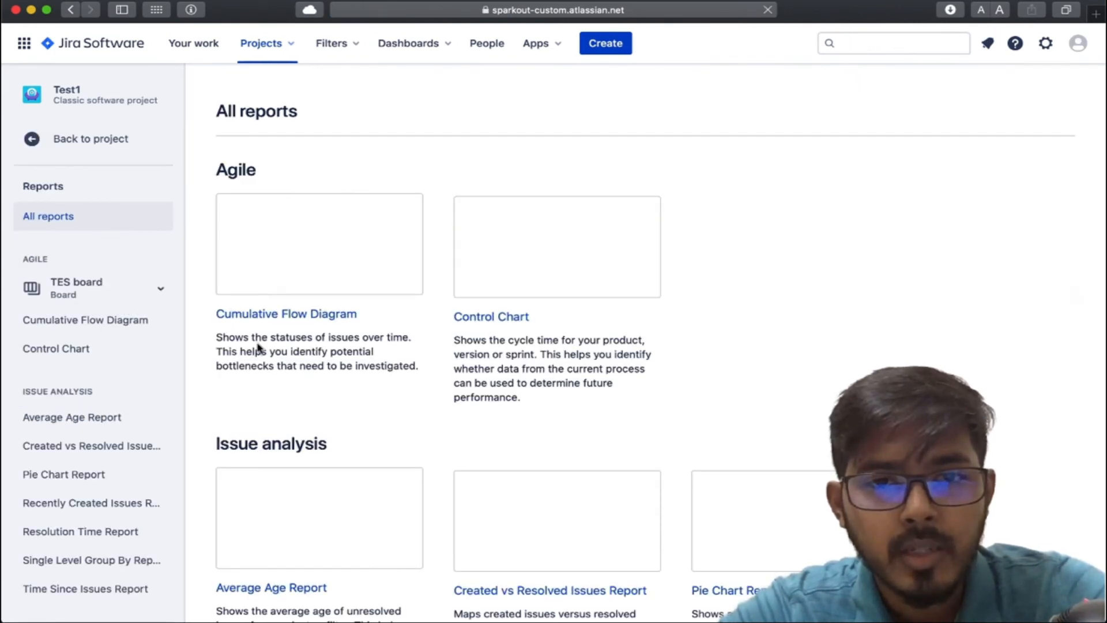
scroll(257, 347, down, 3)
scroll(547, 184, down, 5)
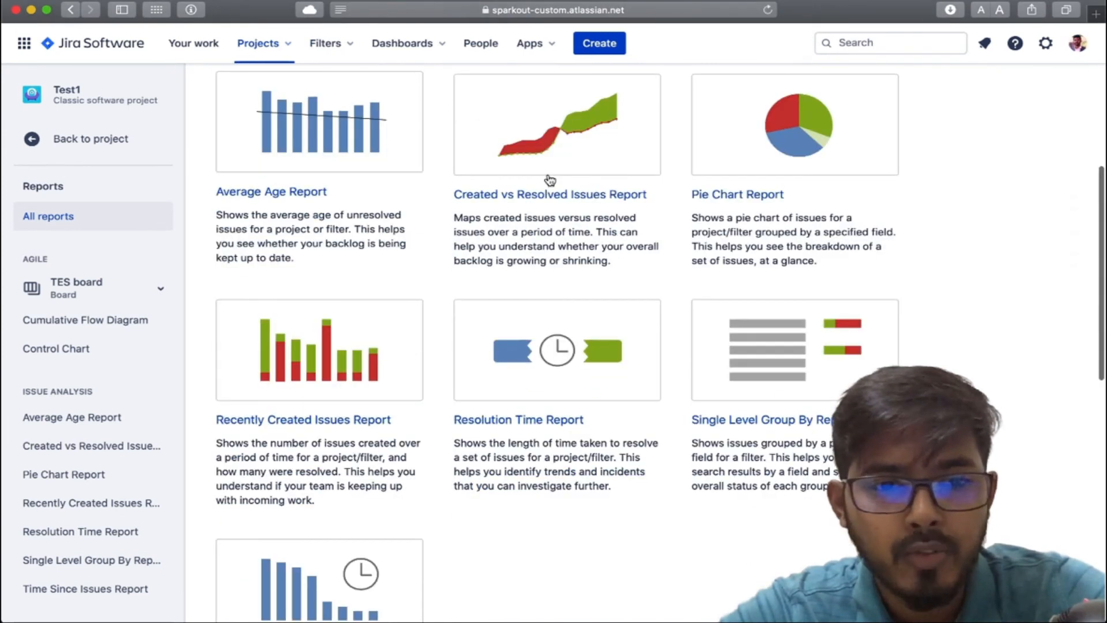
click(543, 211)
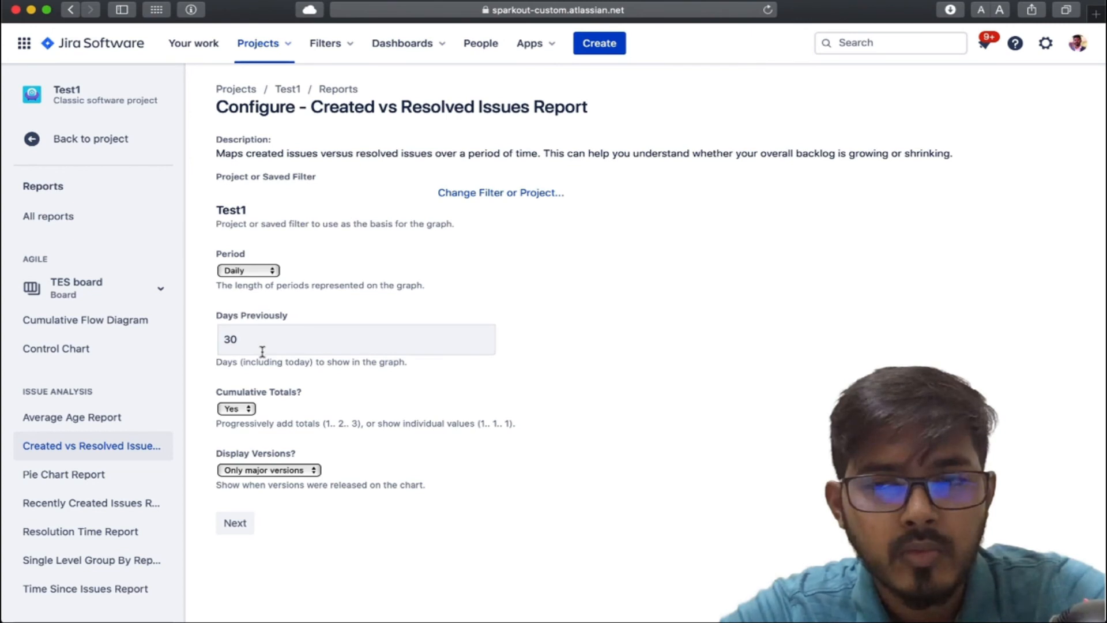
click(236, 522)
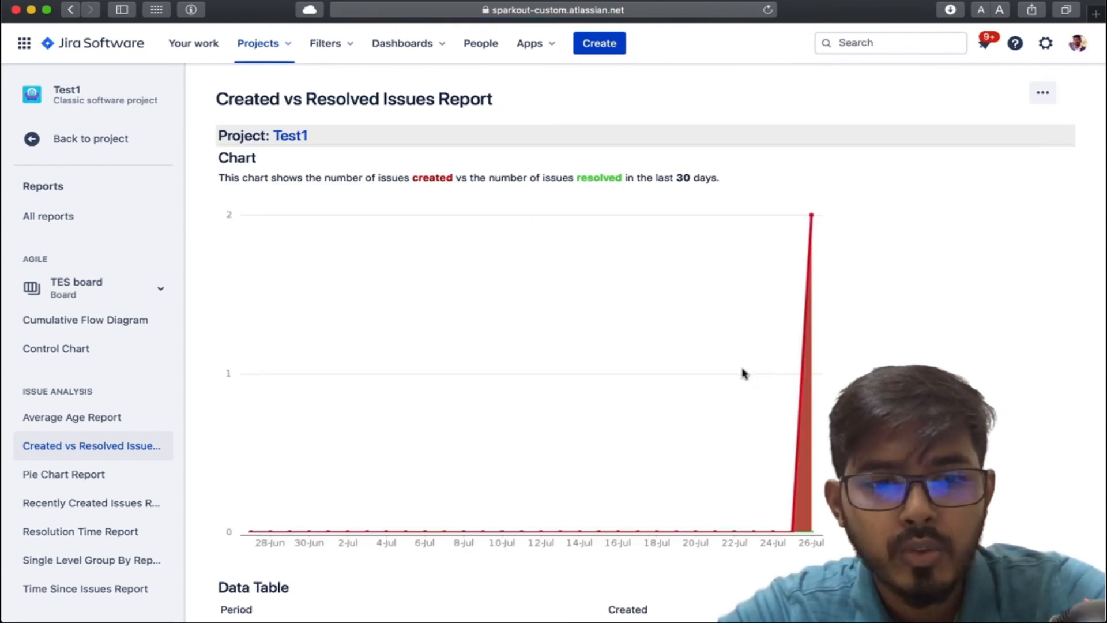
scroll(743, 373, down, 5)
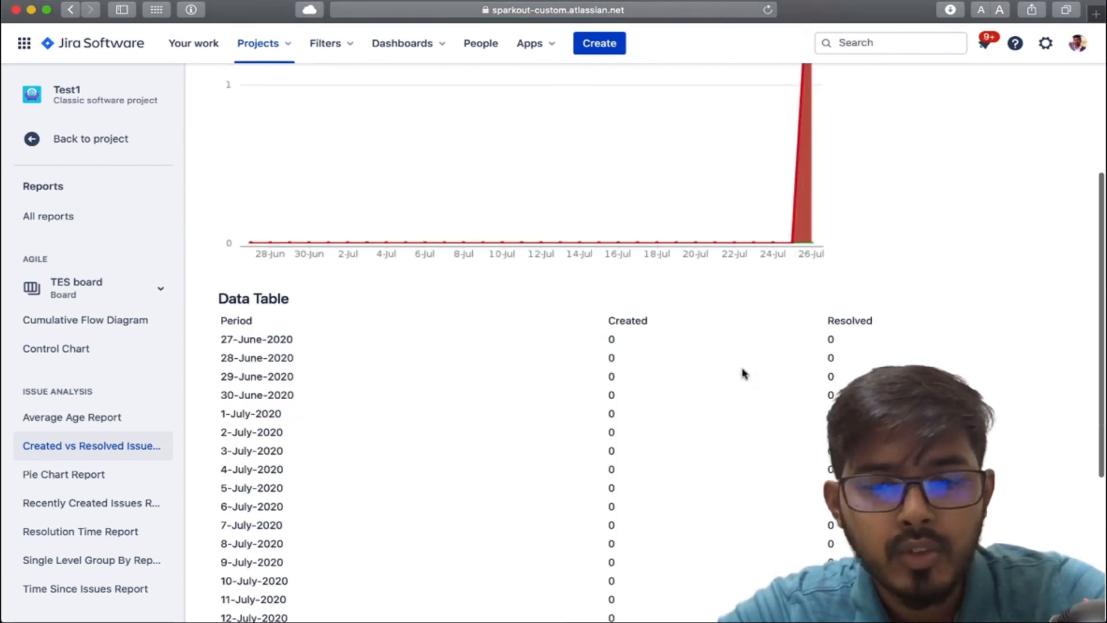
scroll(743, 373, down, 5)
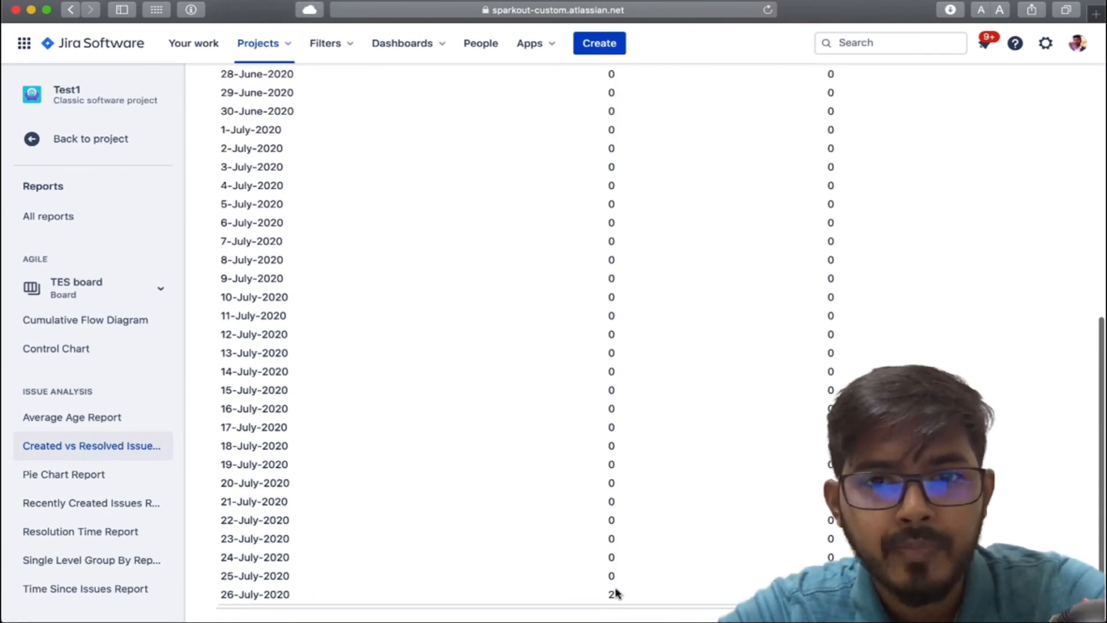
scroll(615, 593, up, 6)
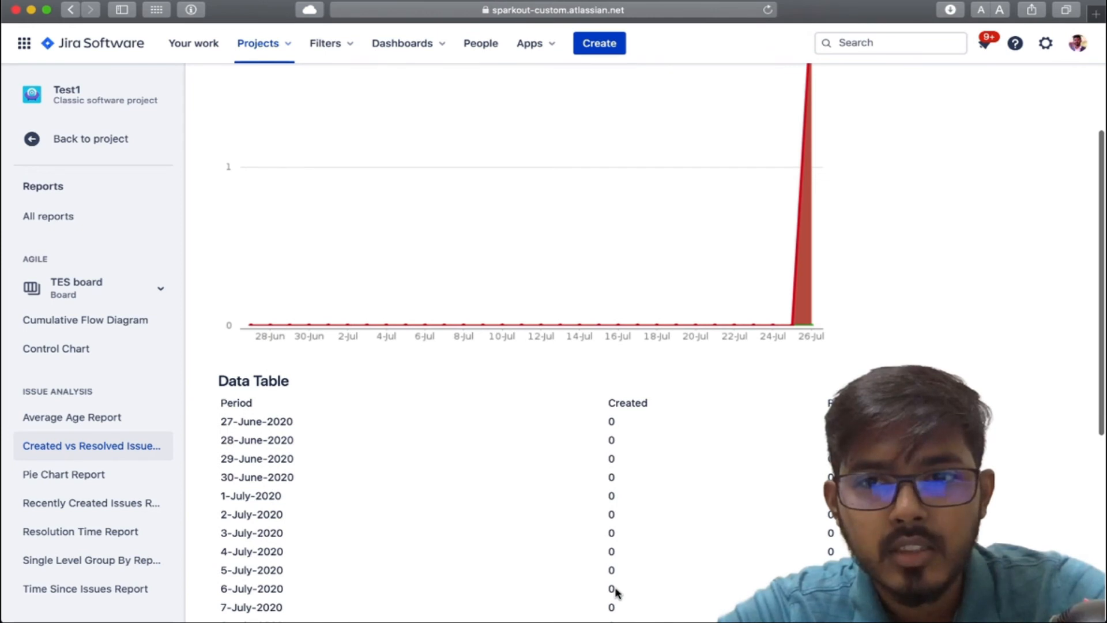
scroll(615, 593, down, 6)
scroll(622, 427, up, 10)
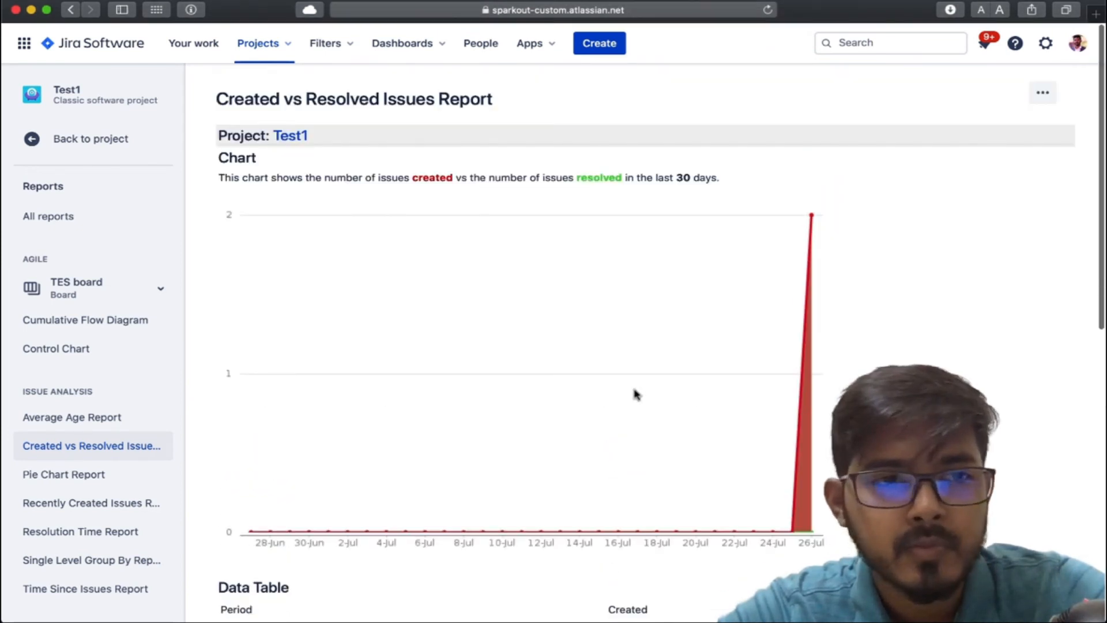